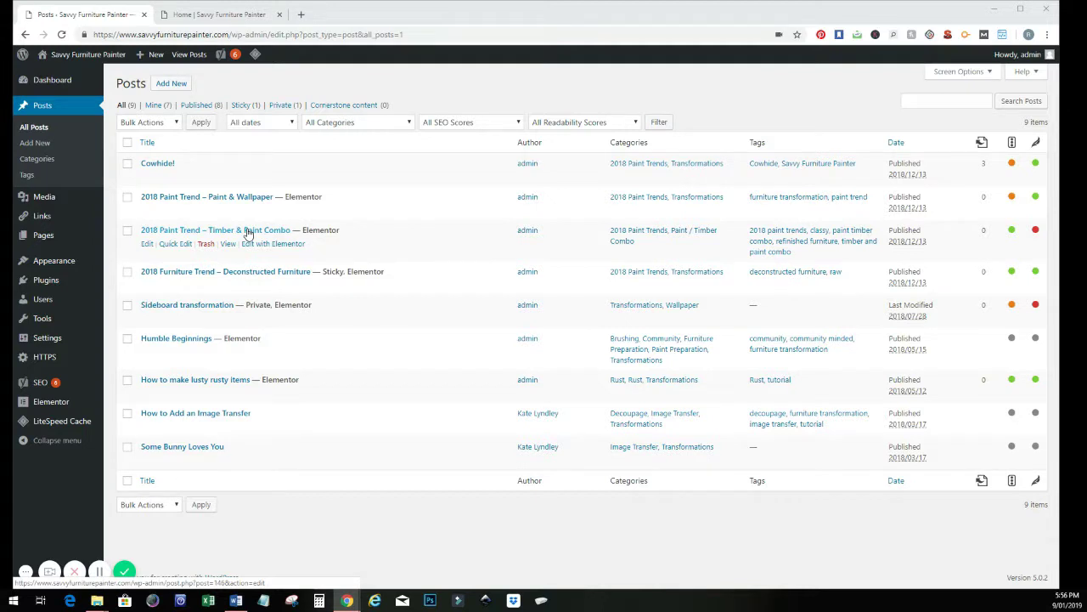
Step: Create a new post titled "Creating a blog post with Elementor" and open it in the Elementor editor
click(171, 83)
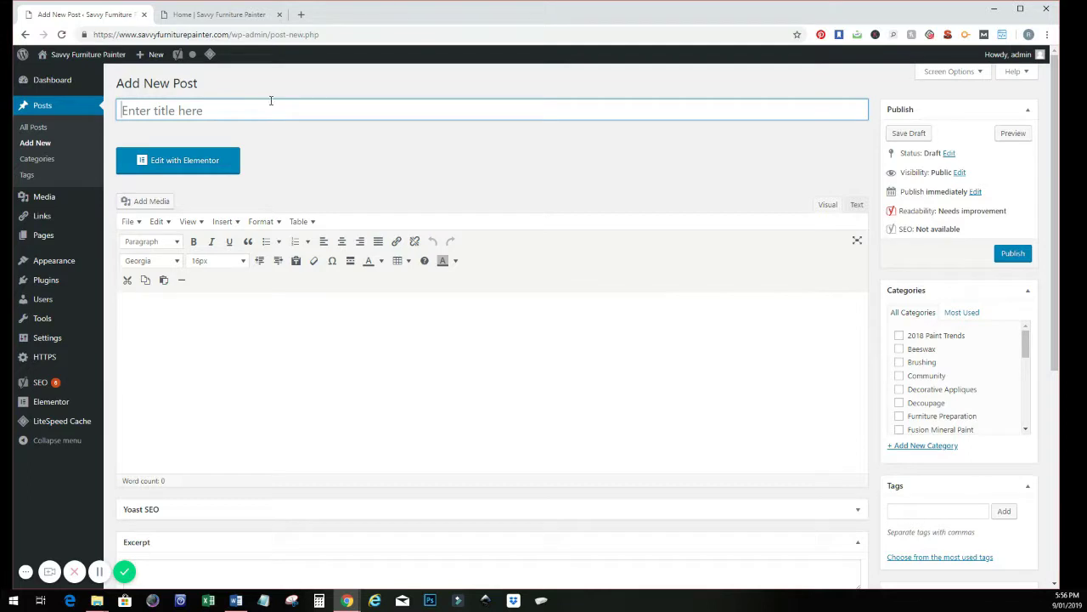
text(Creating a blog post with Elementor)
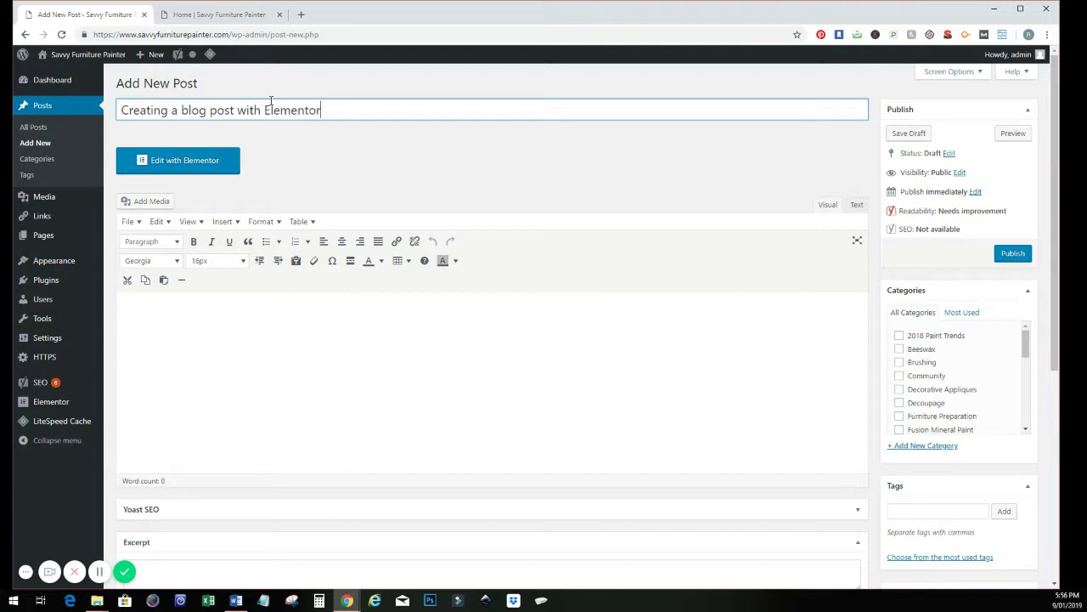
click(203, 161)
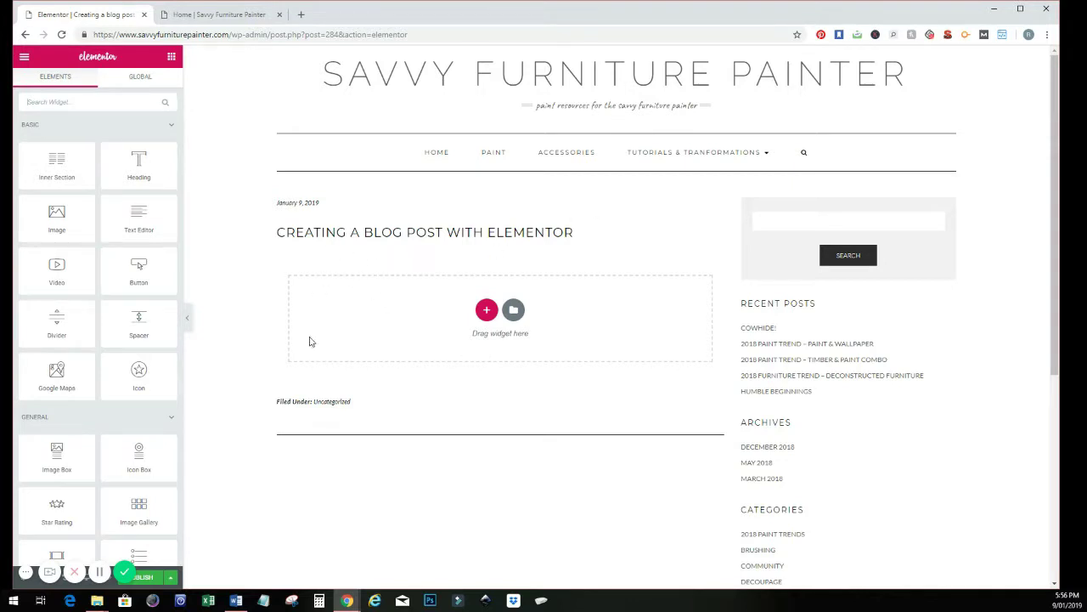
Step: Add a single-column section below the post title and place a Heading widget in it
click(487, 311)
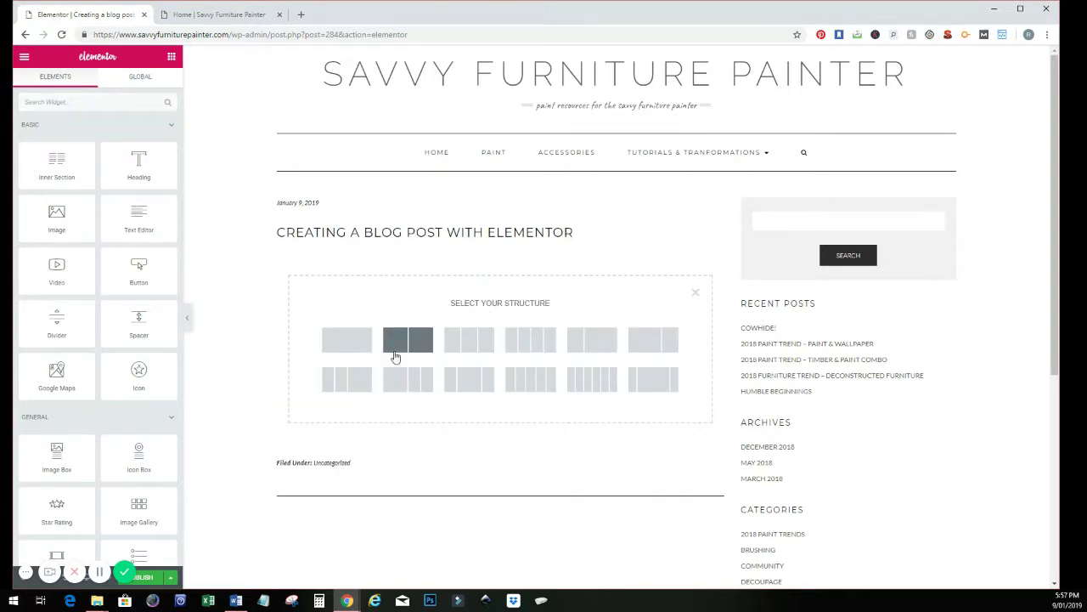
click(346, 340)
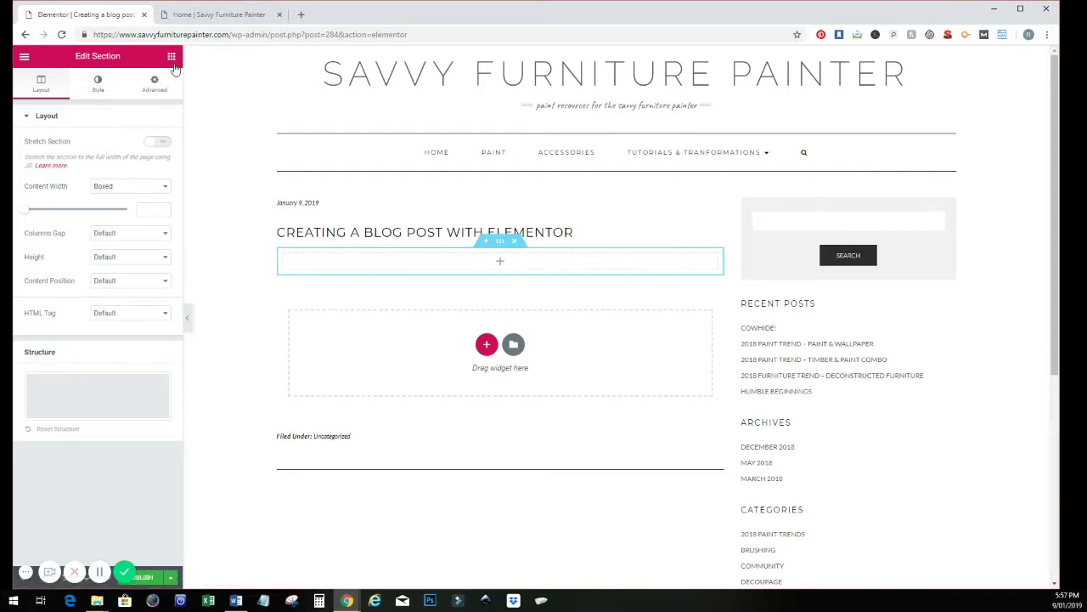
click(499, 264)
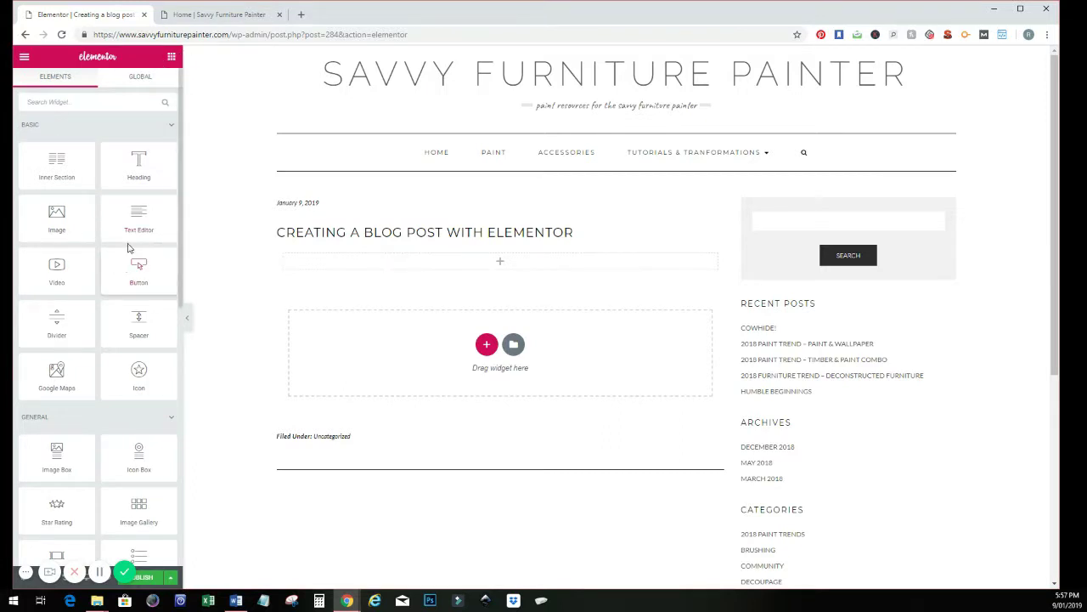
drag(138, 159, 505, 299)
Step: Add a section with four equal columns below the heading and place an Image widget in its first column
click(486, 341)
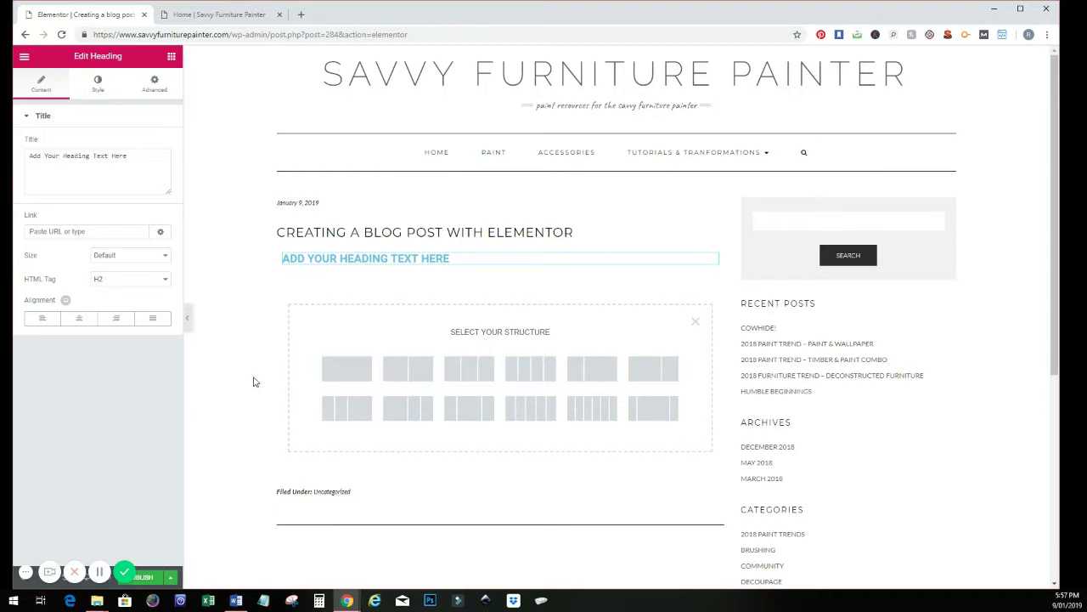
click(530, 368)
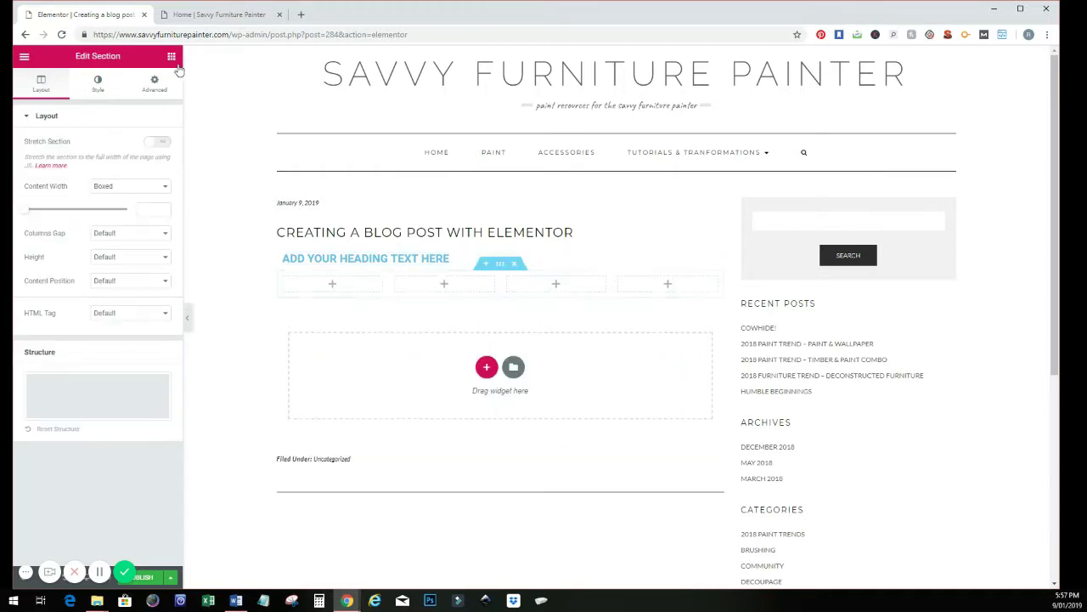
click(334, 285)
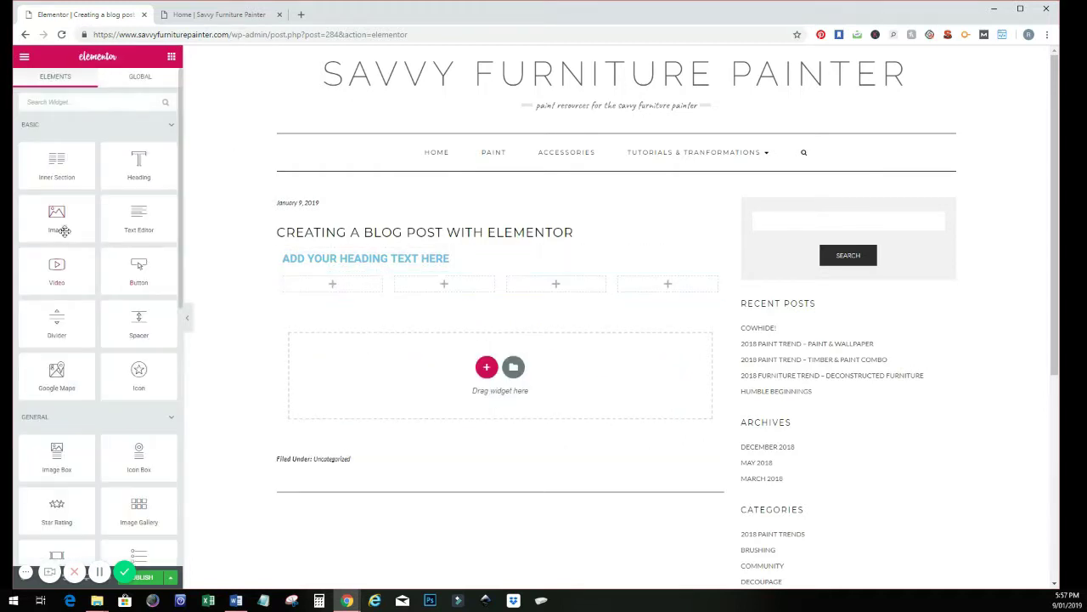
drag(58, 219, 335, 287)
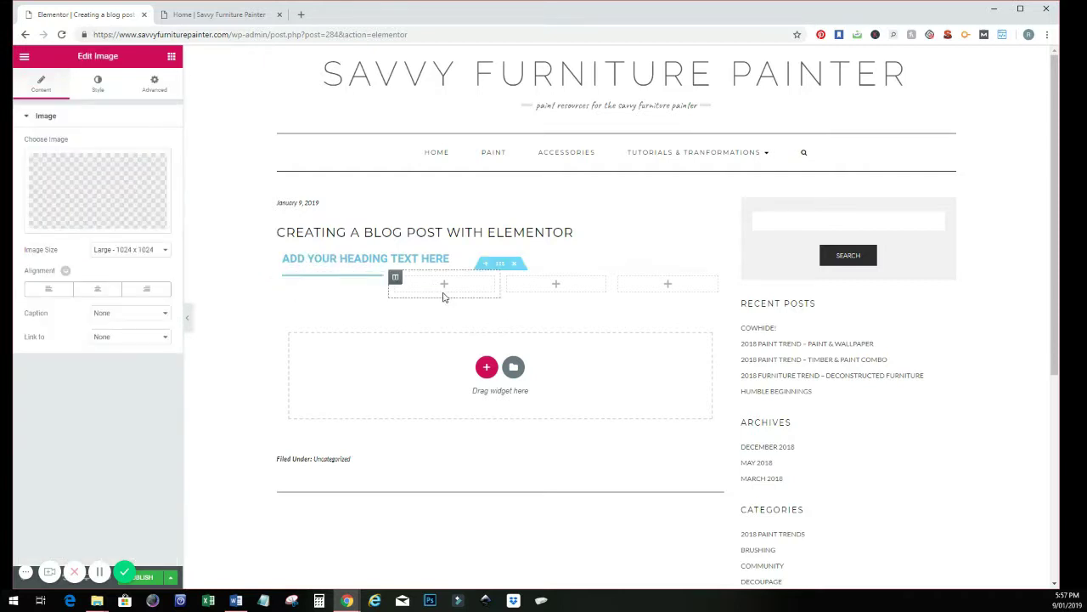
Step: Place Image widgets in the second and third columns and a Text Editor widget in the fourth column
click(171, 56)
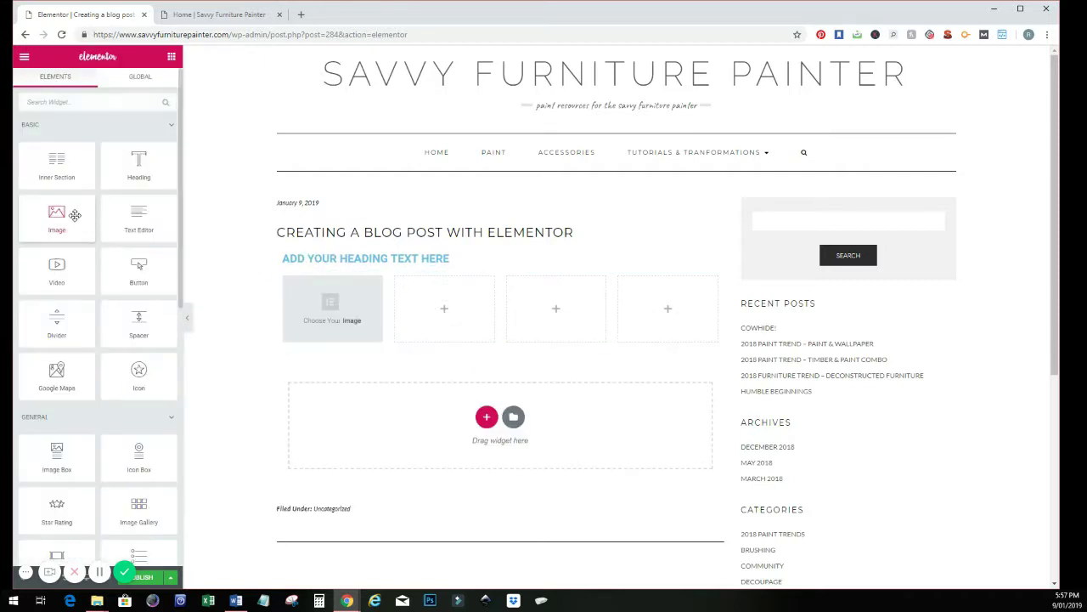
drag(73, 213, 537, 317)
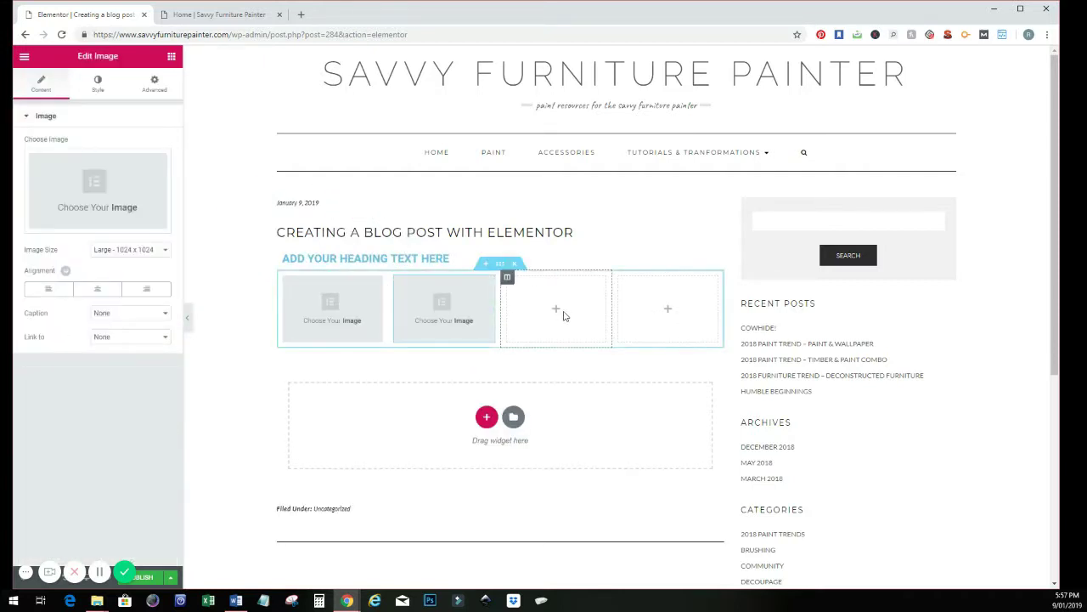
click(171, 56)
drag(83, 214, 667, 311)
click(171, 56)
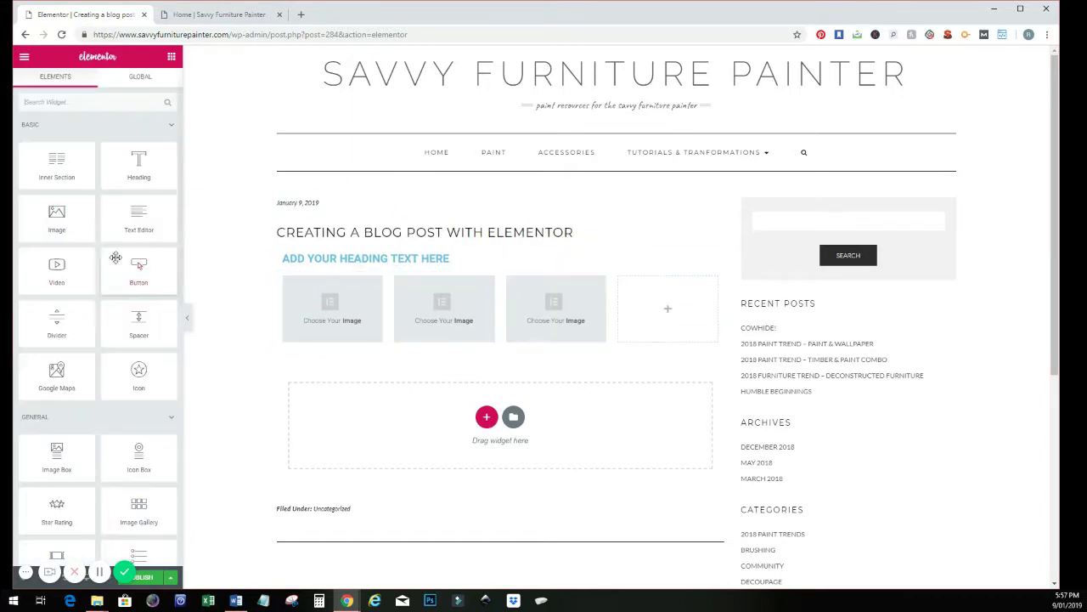
drag(137, 216, 642, 317)
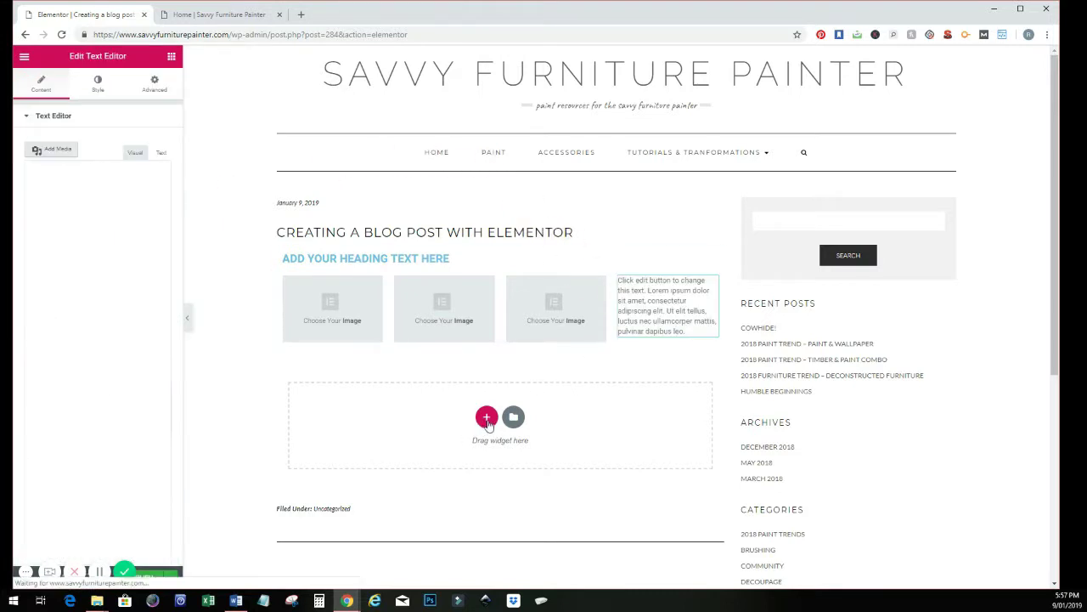
Step: Add a single-column section below the image row and place a Spacer widget in it
click(486, 416)
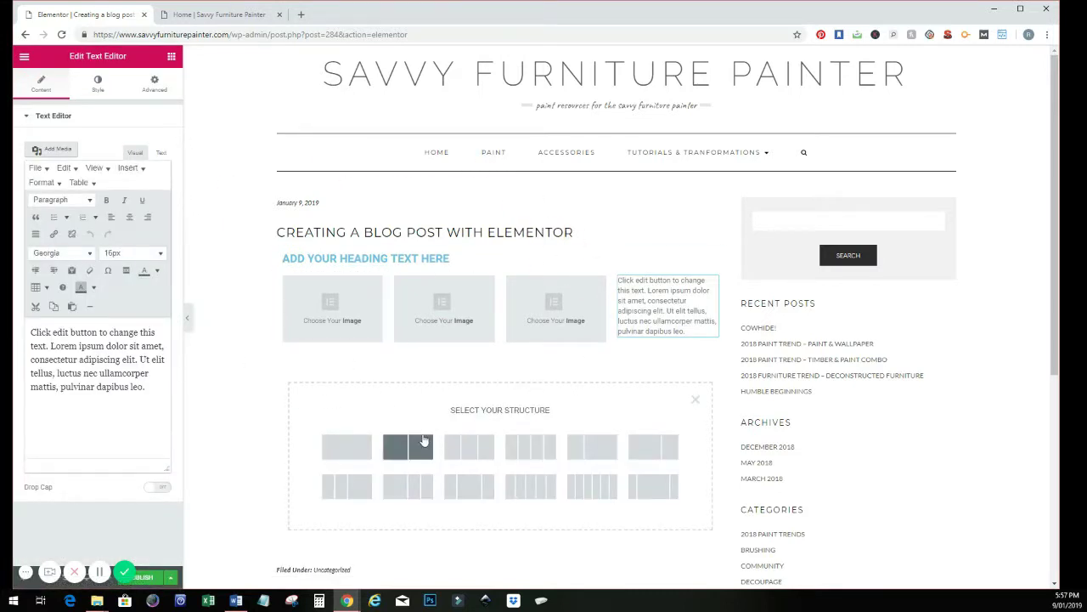
click(348, 452)
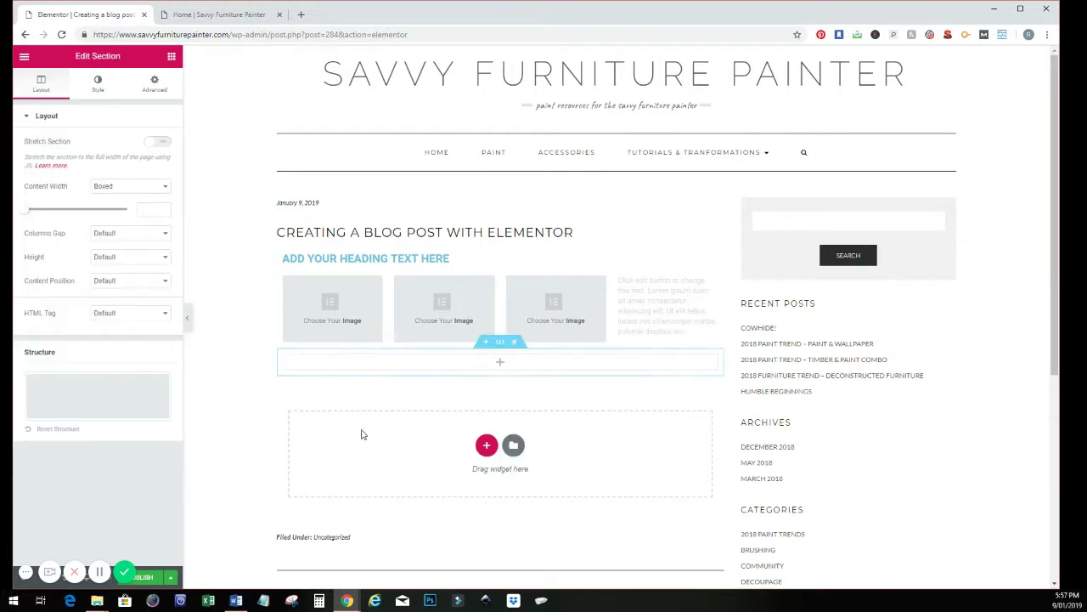
click(502, 365)
drag(145, 323, 501, 365)
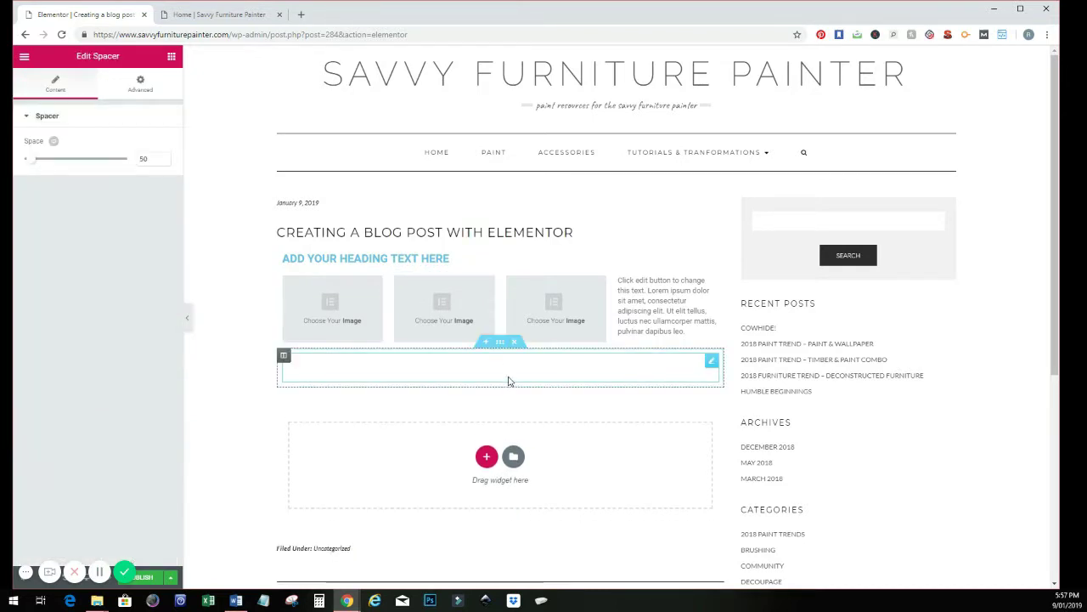
Step: Add a five-column section below the spacer, with an Image widget in the first column and a Video widget in the second
click(486, 456)
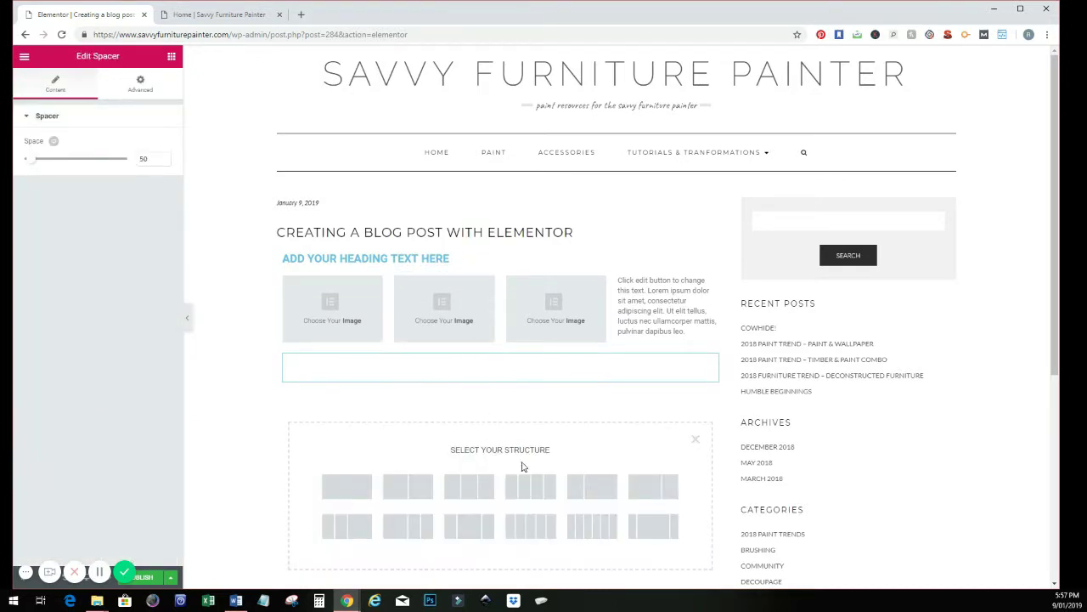
scroll(523, 466, down, 1)
click(524, 466)
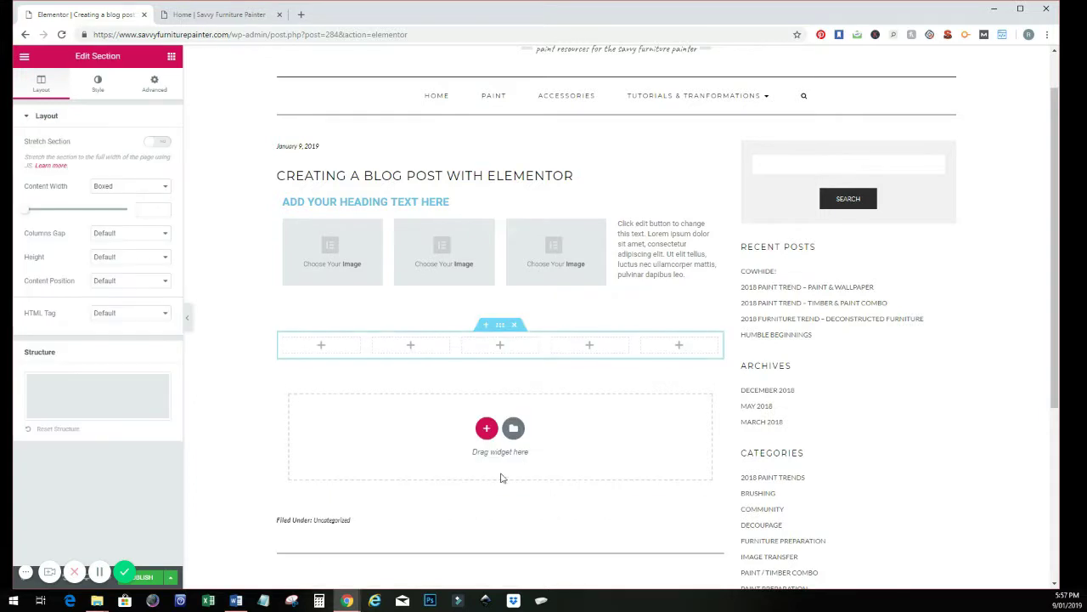
click(323, 347)
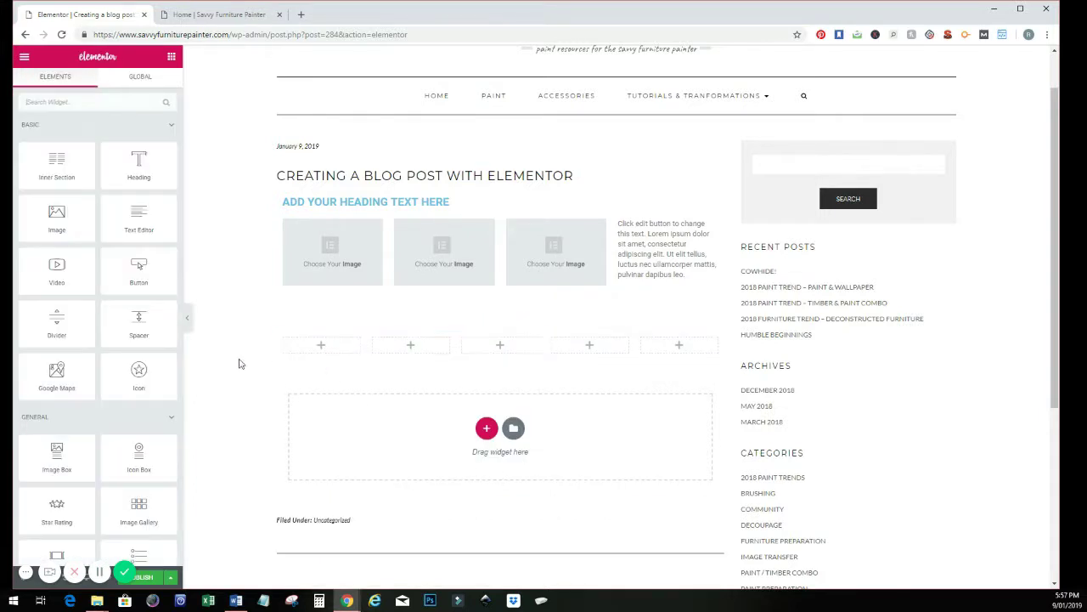
drag(56, 219, 323, 352)
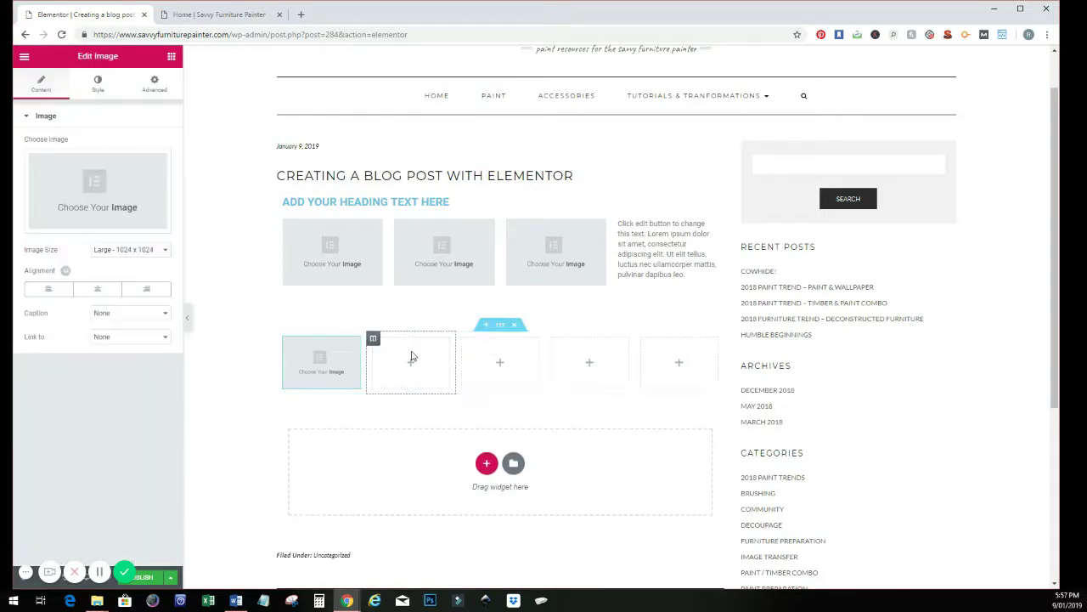
click(408, 361)
drag(60, 273, 413, 365)
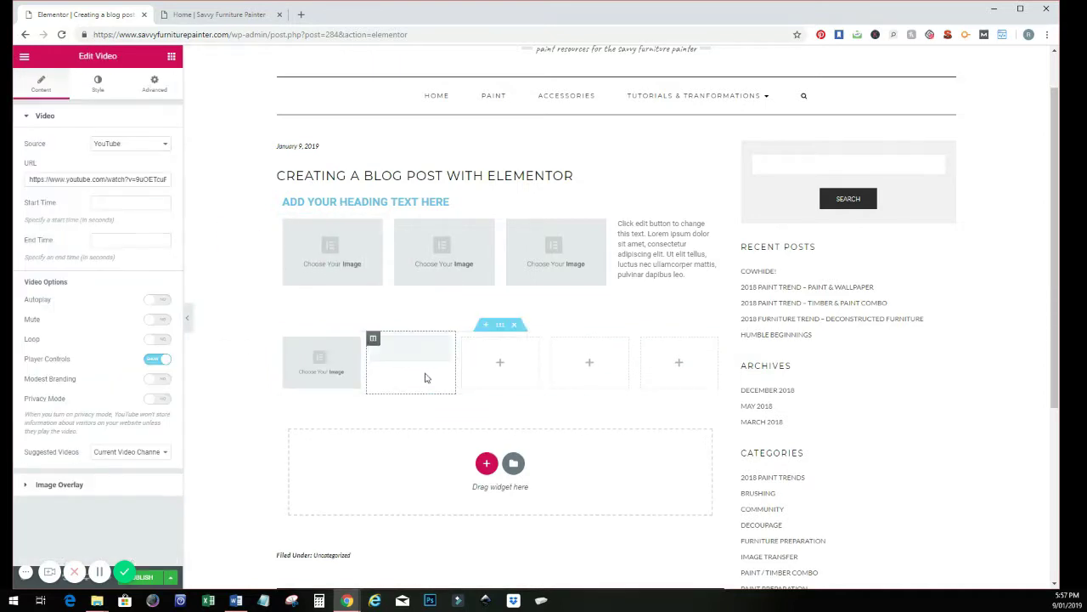
Step: Look through the Basic and General widgets available for the remaining empty columns
click(499, 367)
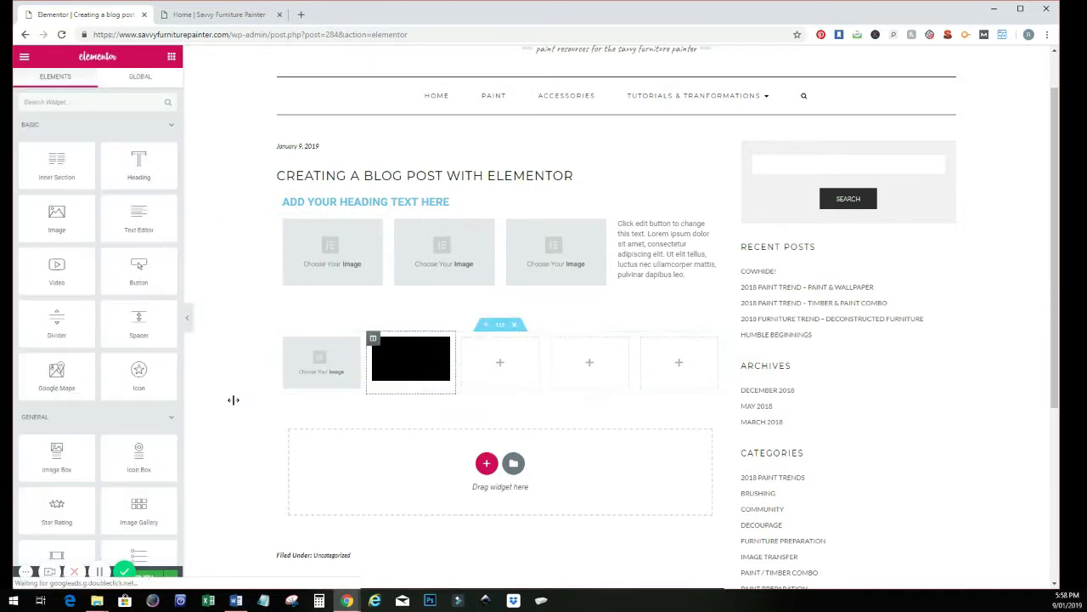
scroll(96, 374, down, 3)
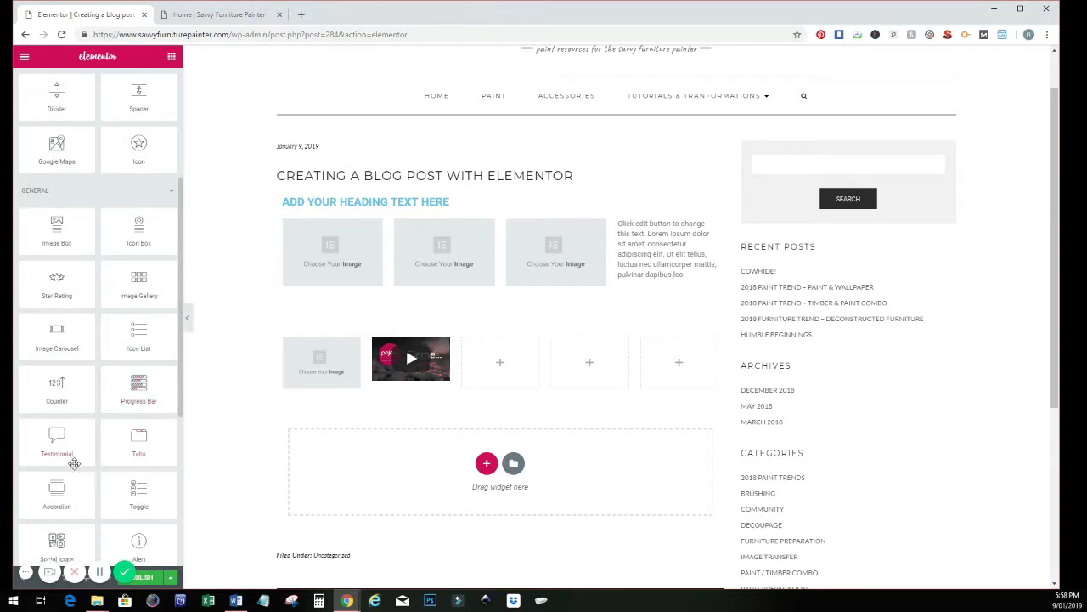
scroll(109, 466, down, 1)
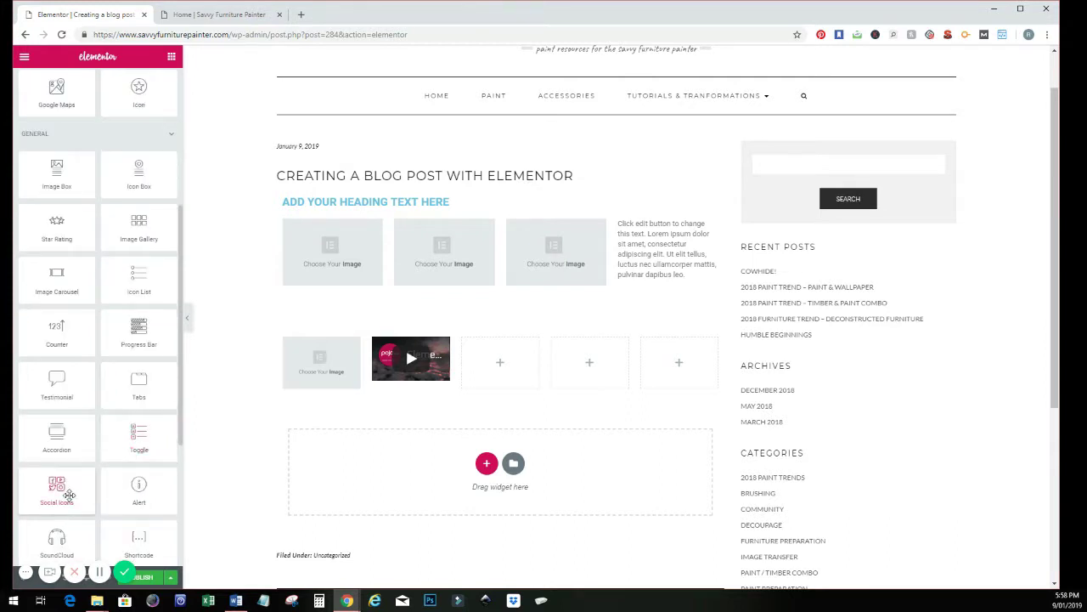
scroll(112, 473, down, 1)
scroll(127, 471, up, 4)
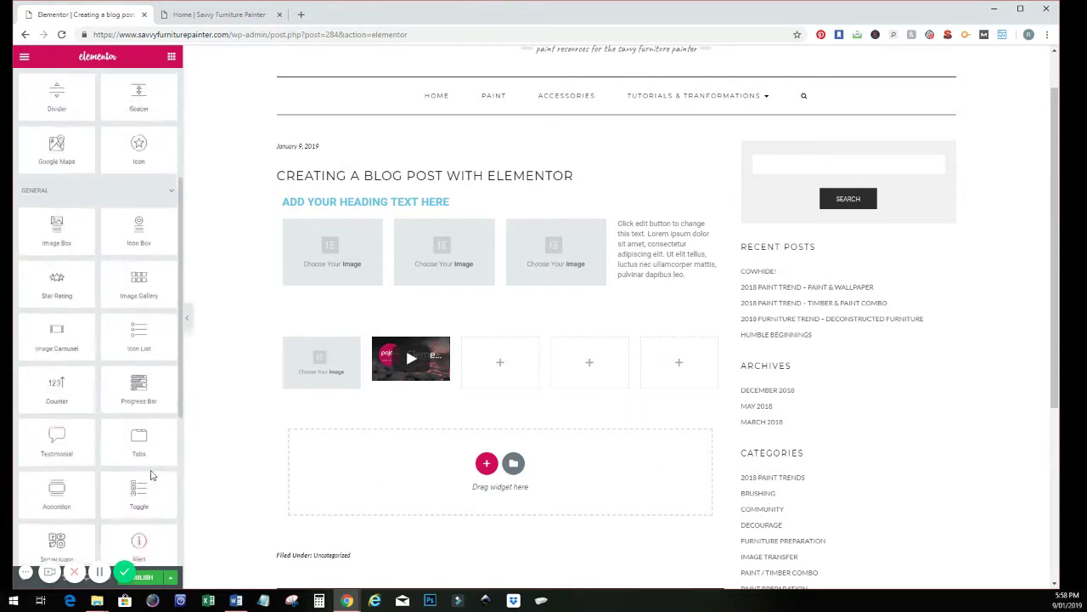
scroll(151, 470, up, 2)
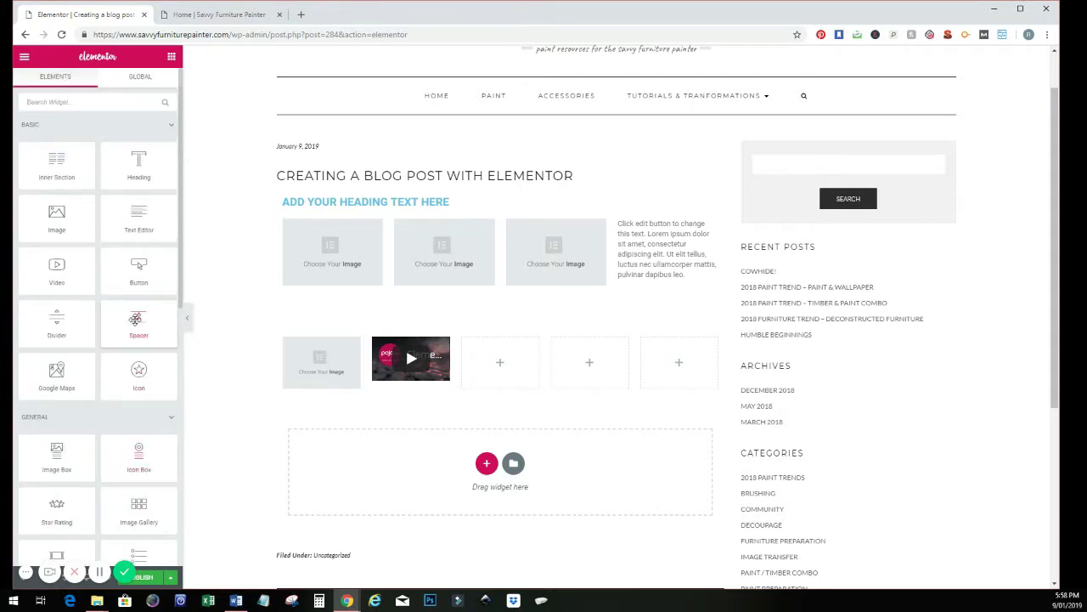
Step: Insert Upcycled-Beauty-from-Messes-Cowhide-1a.png from the media library into the first image of the four-column section
click(331, 252)
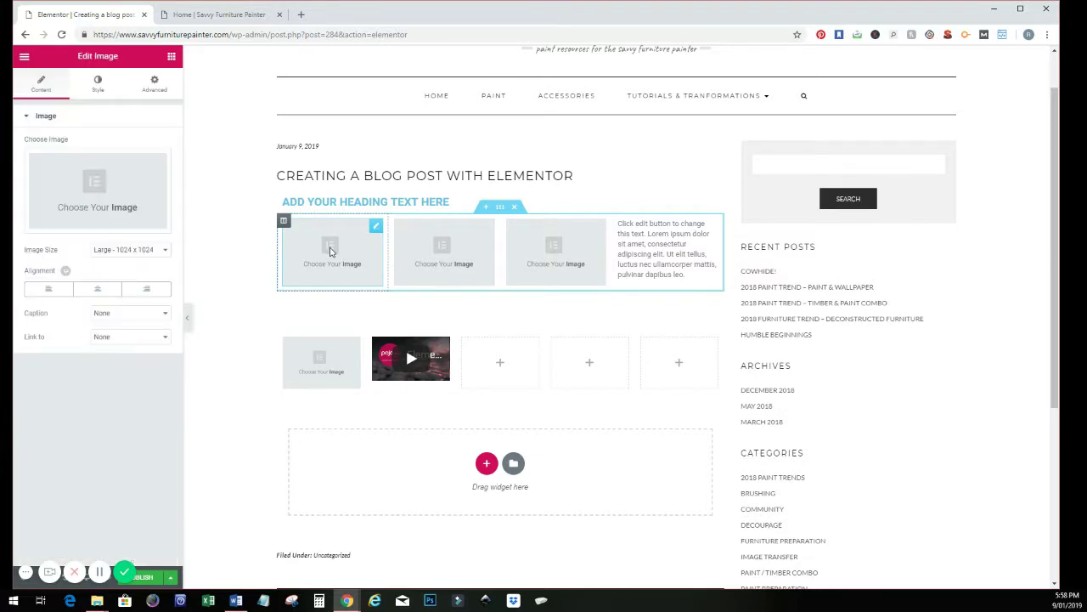
click(100, 186)
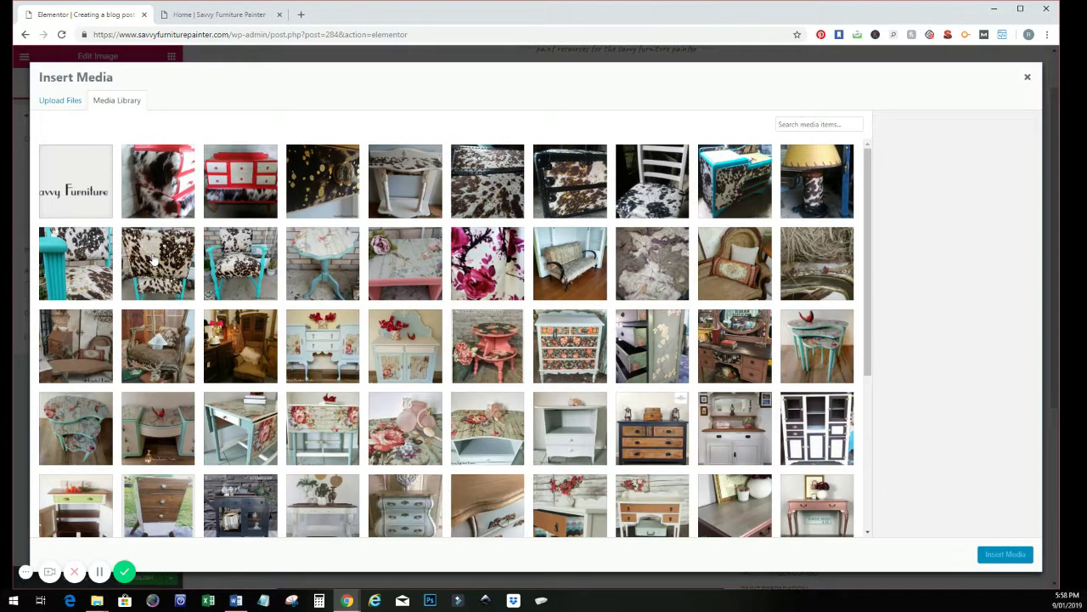
click(154, 259)
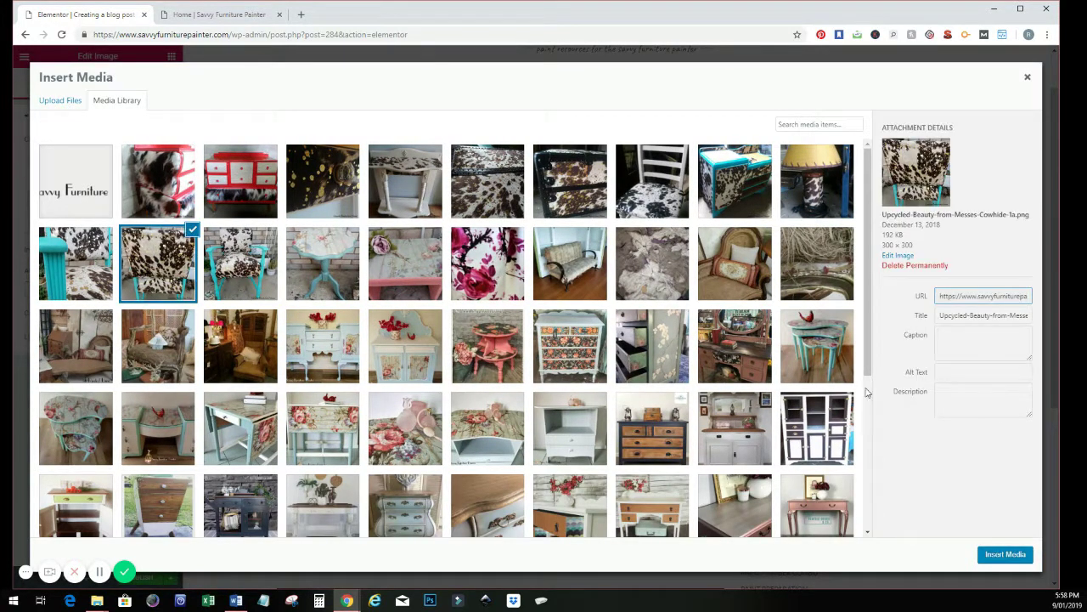
click(990, 554)
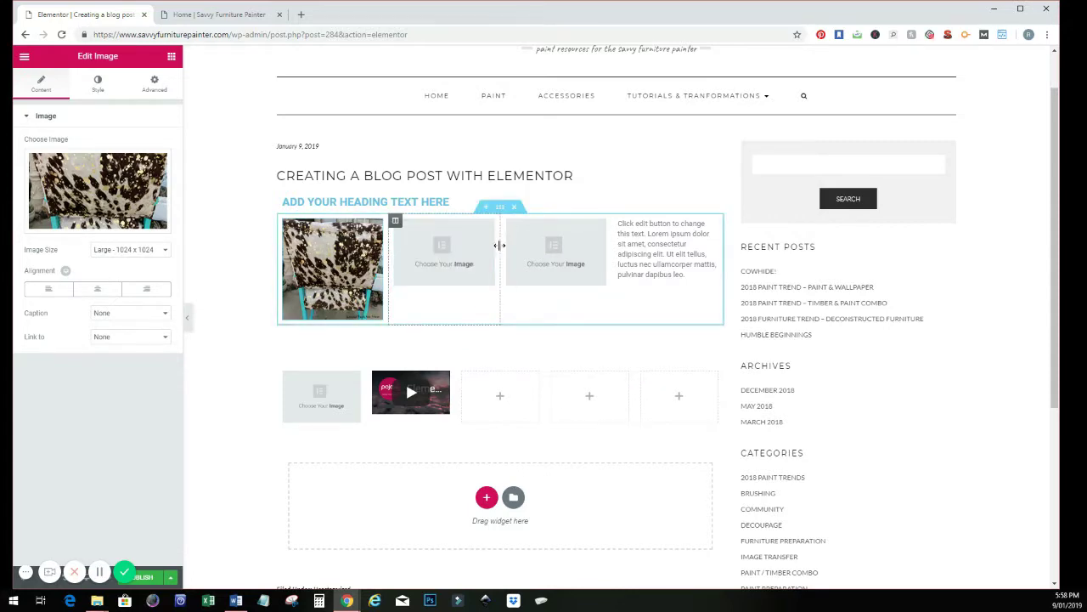
Step: Insert Sweet-Serendipity.jpg from the media library into the second image of the four-column section
click(430, 260)
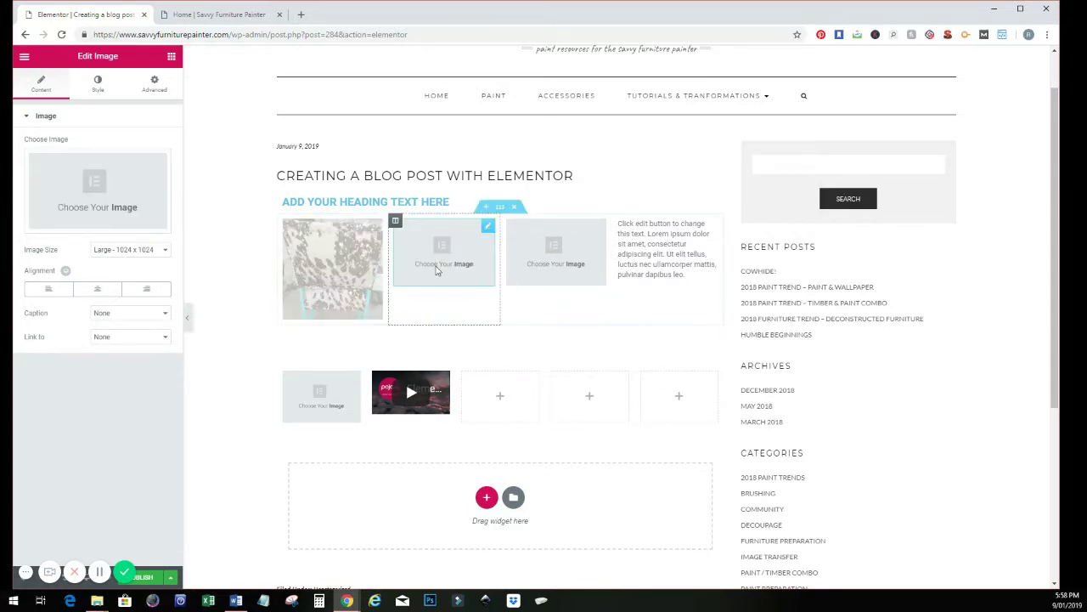
click(113, 182)
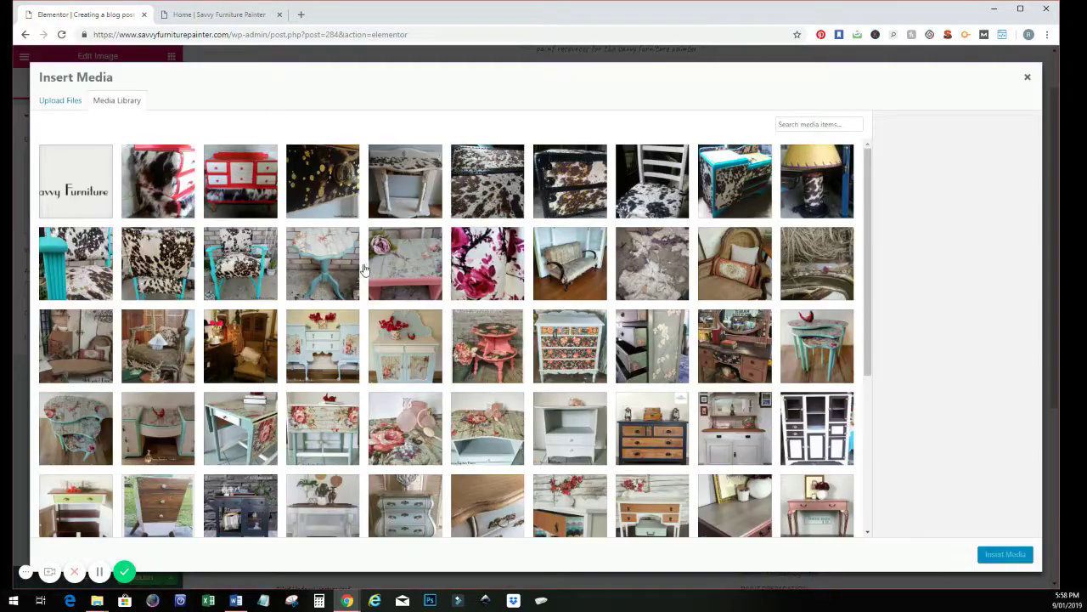
click(496, 341)
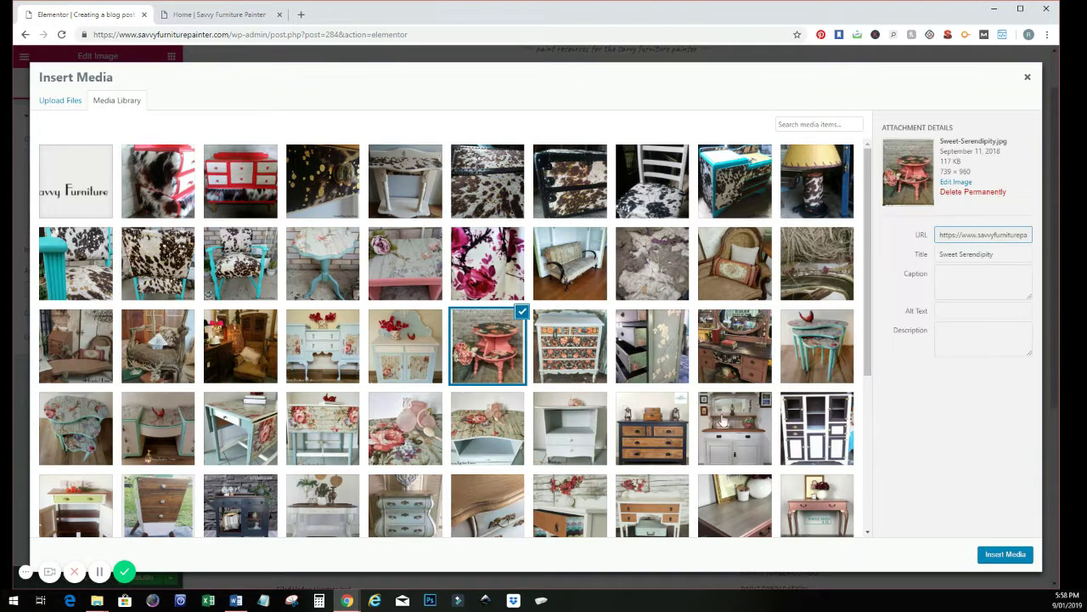
click(999, 557)
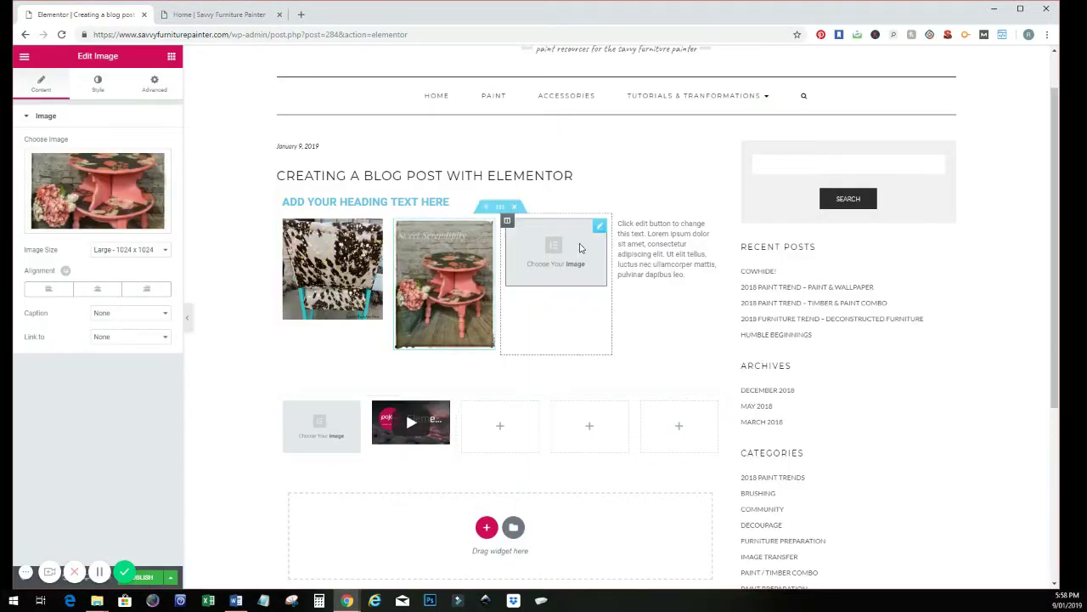
Step: Insert the media library photo of the wicker armchair with cushions into the third image of the four-column section
click(554, 254)
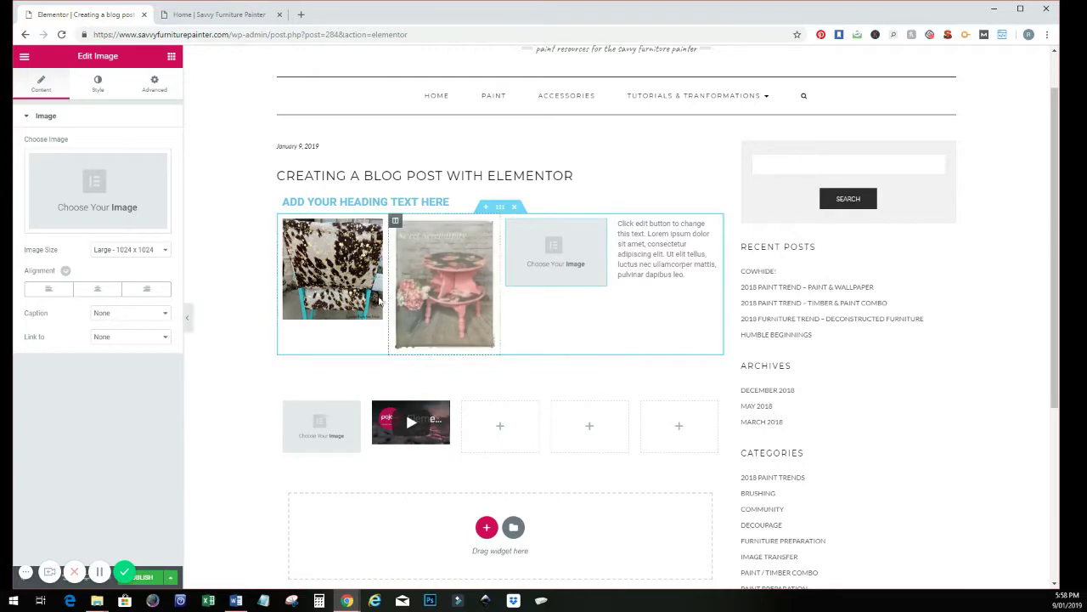
click(96, 189)
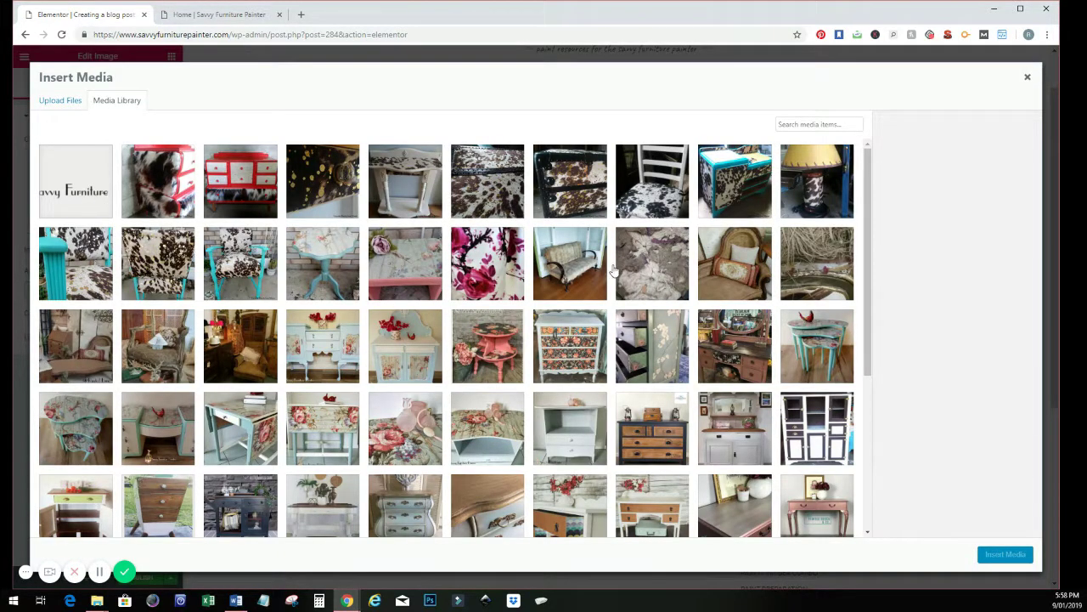
click(711, 249)
click(992, 557)
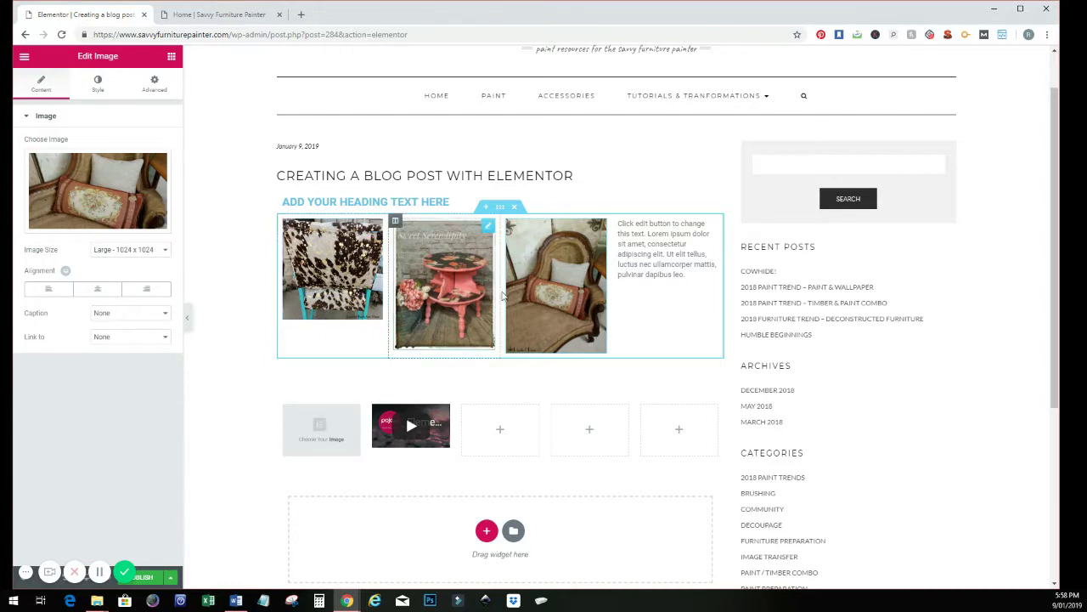
Step: Replace the placeholder text in the four-column section's fourth column with "Edit over here on the left hand side."
click(646, 265)
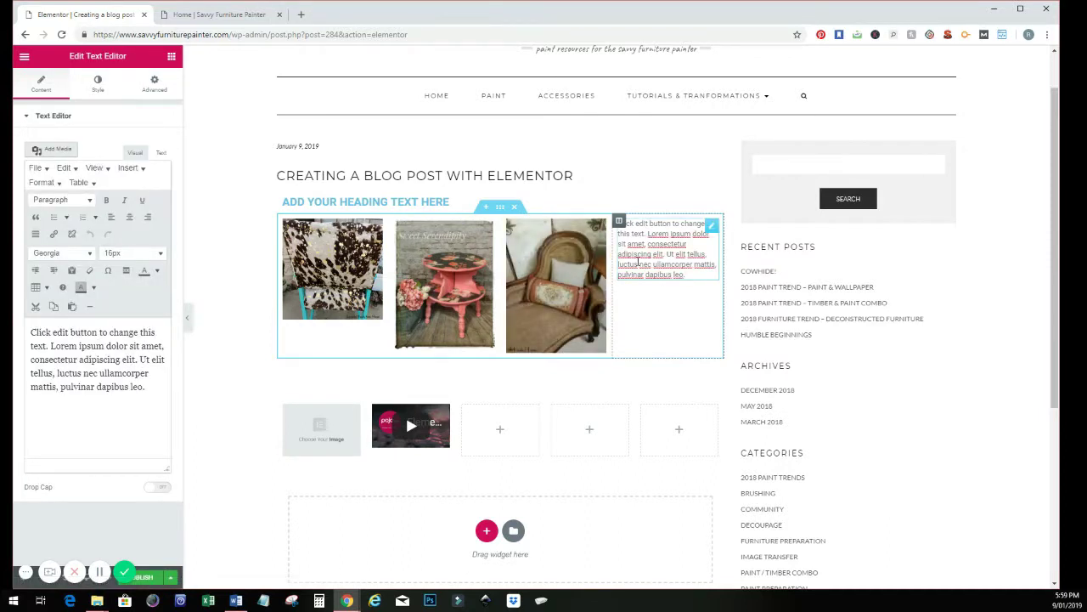
drag(148, 386, 27, 322)
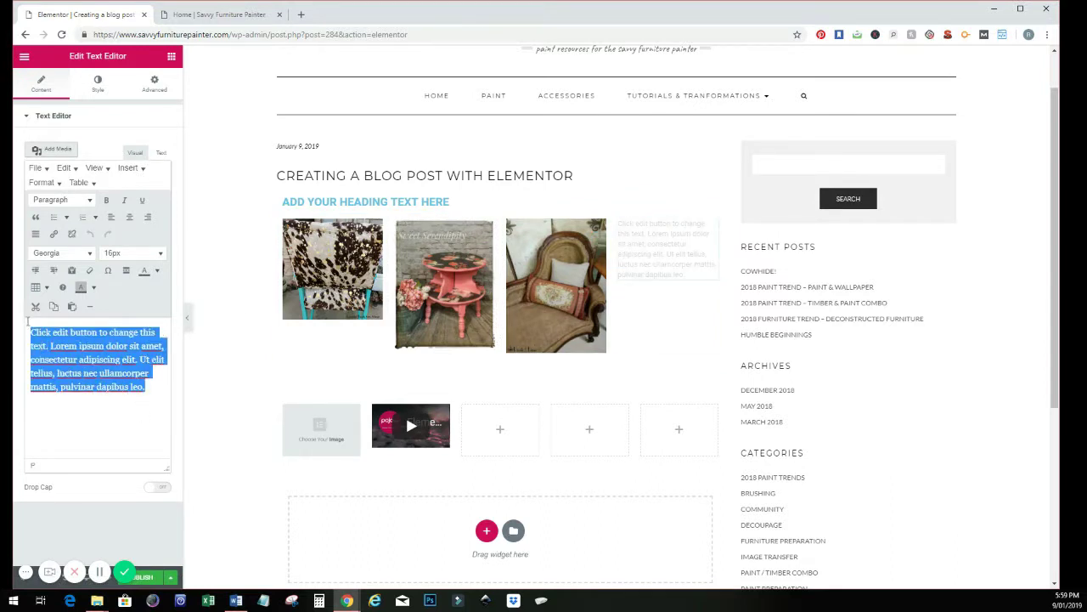
text(Edit over here on the)
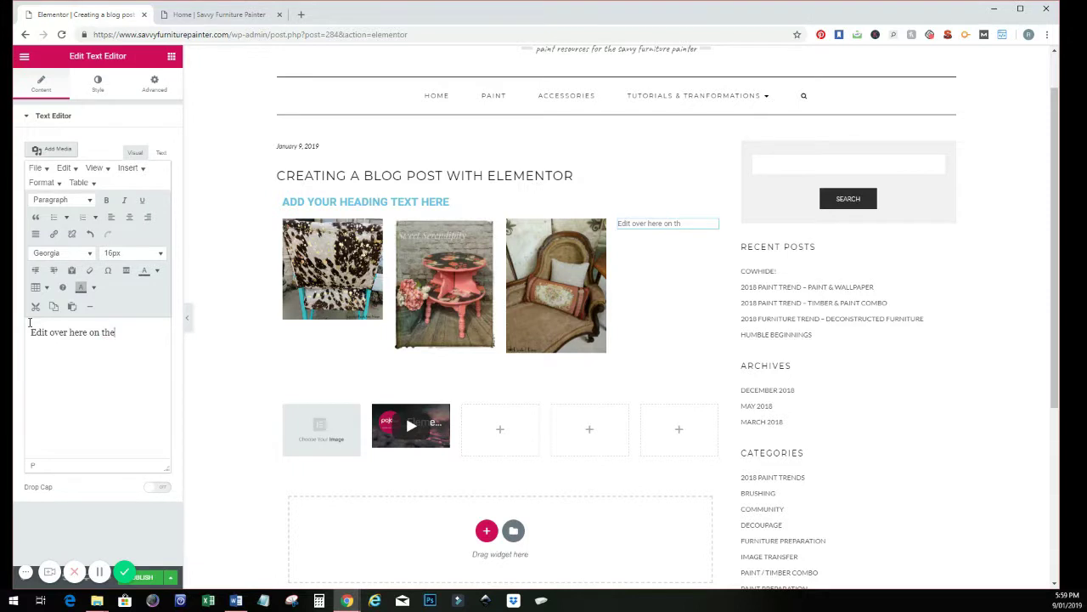
text( left hand side.)
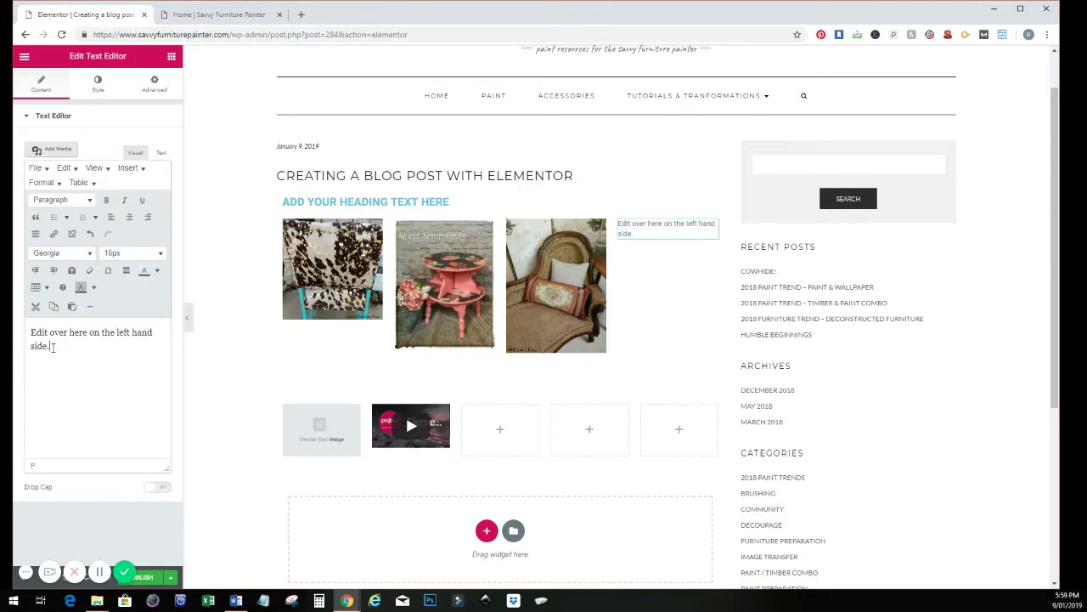
Step: Set the font size of all the text in the fourth column to 36px
drag(52, 346, 32, 332)
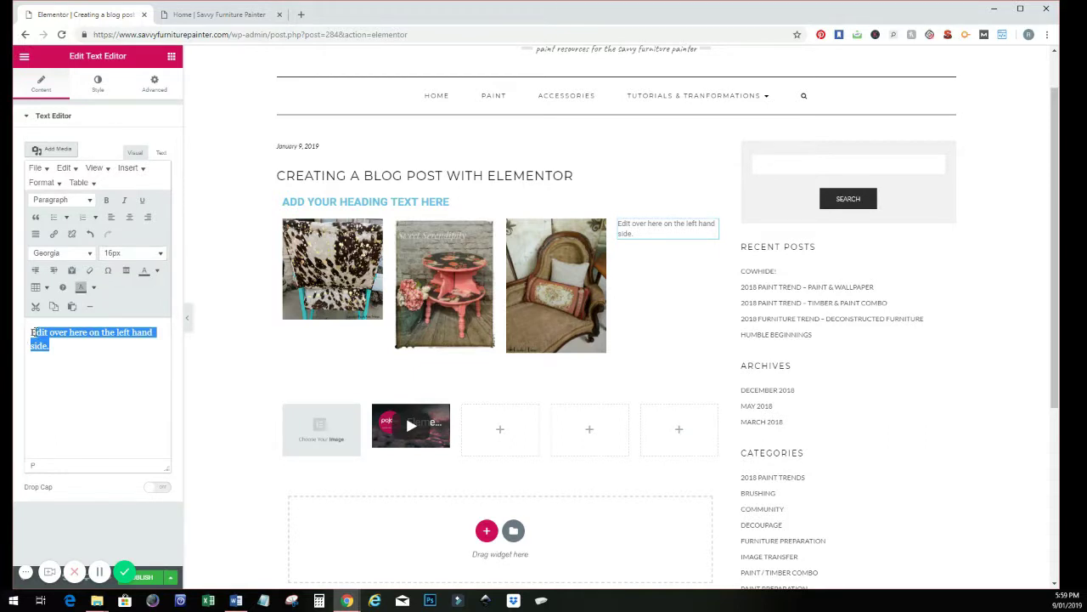
click(31, 332)
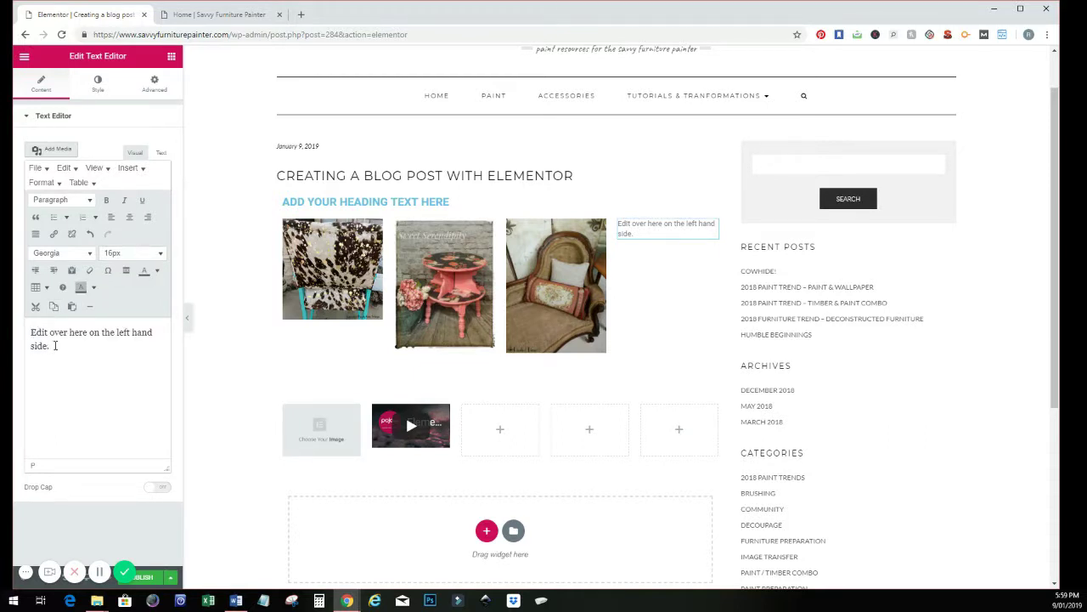
drag(55, 346, 30, 333)
click(136, 253)
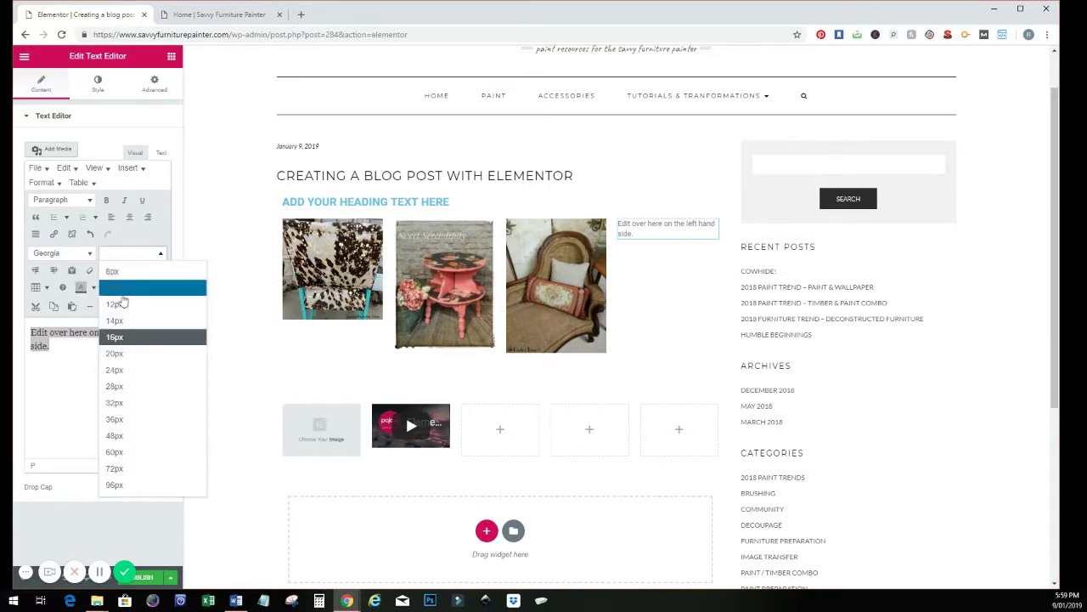
click(111, 420)
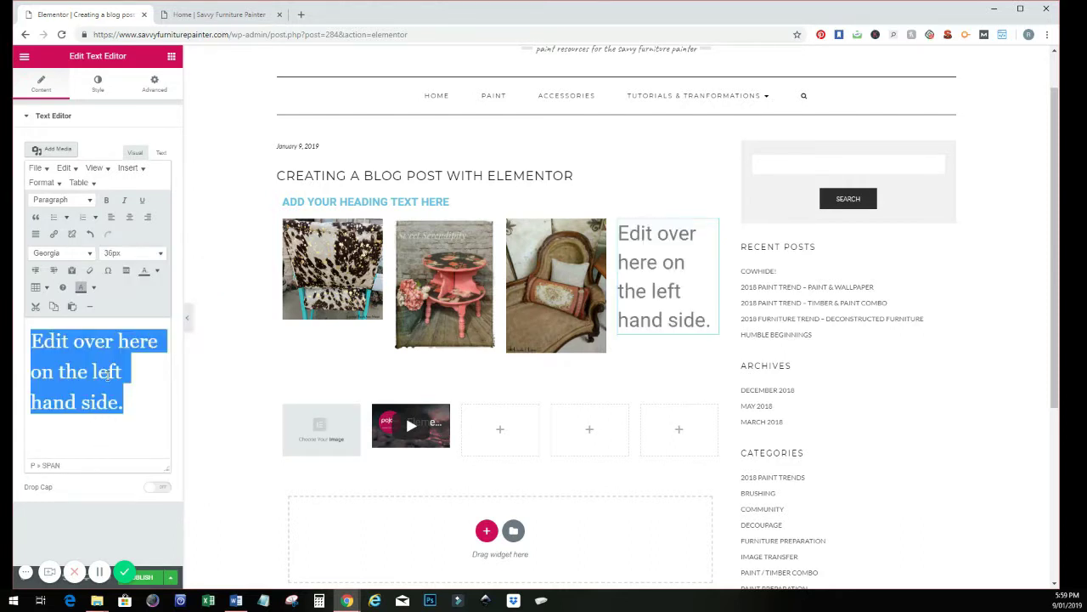
Step: Colour the fourth column's text black and give it an orange background colour
click(156, 270)
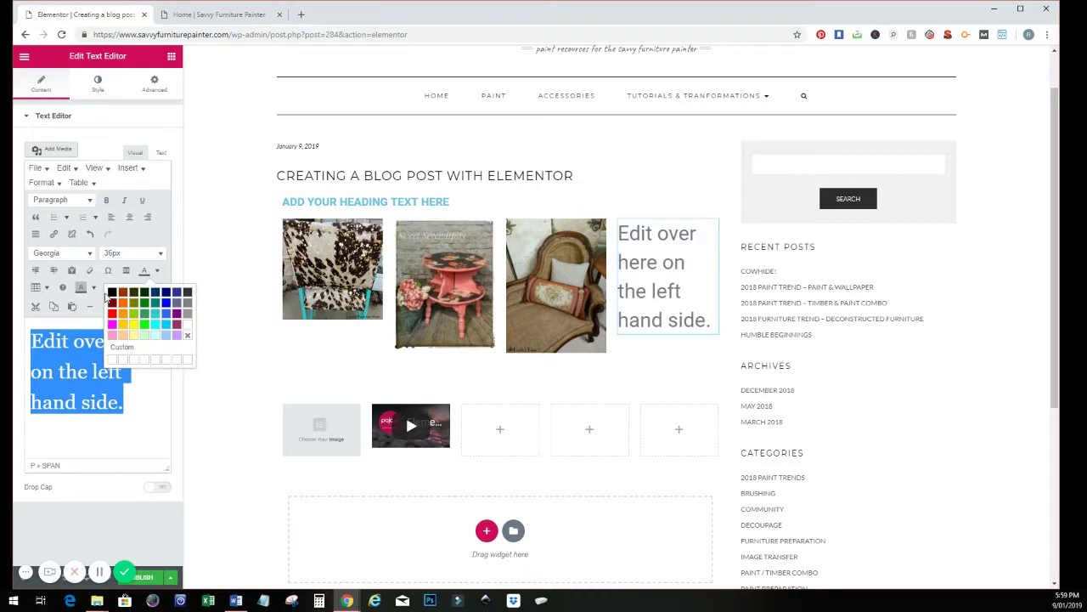
click(112, 293)
click(93, 287)
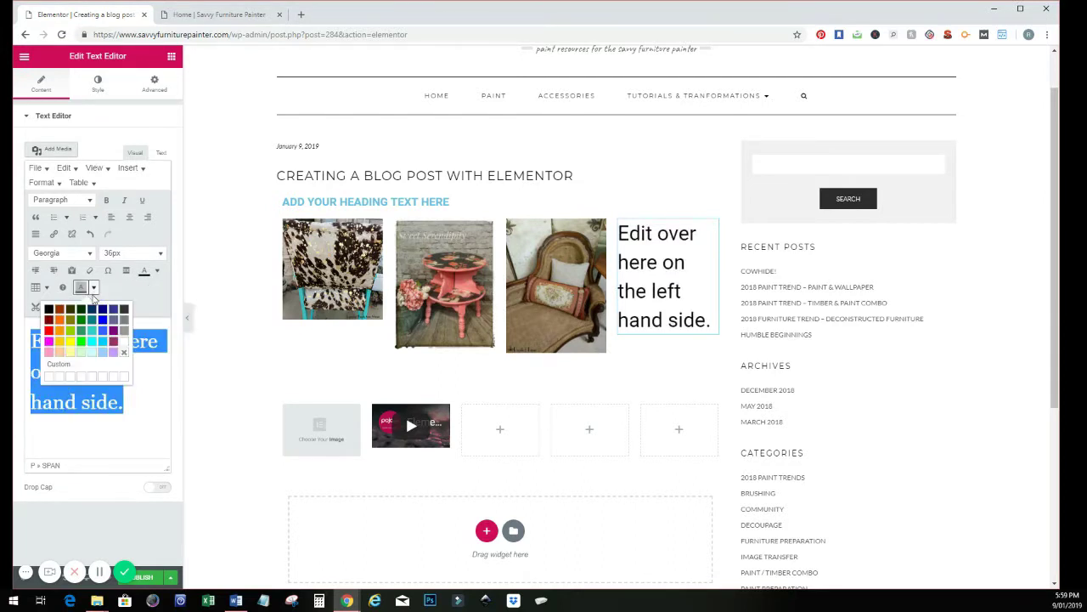
click(60, 331)
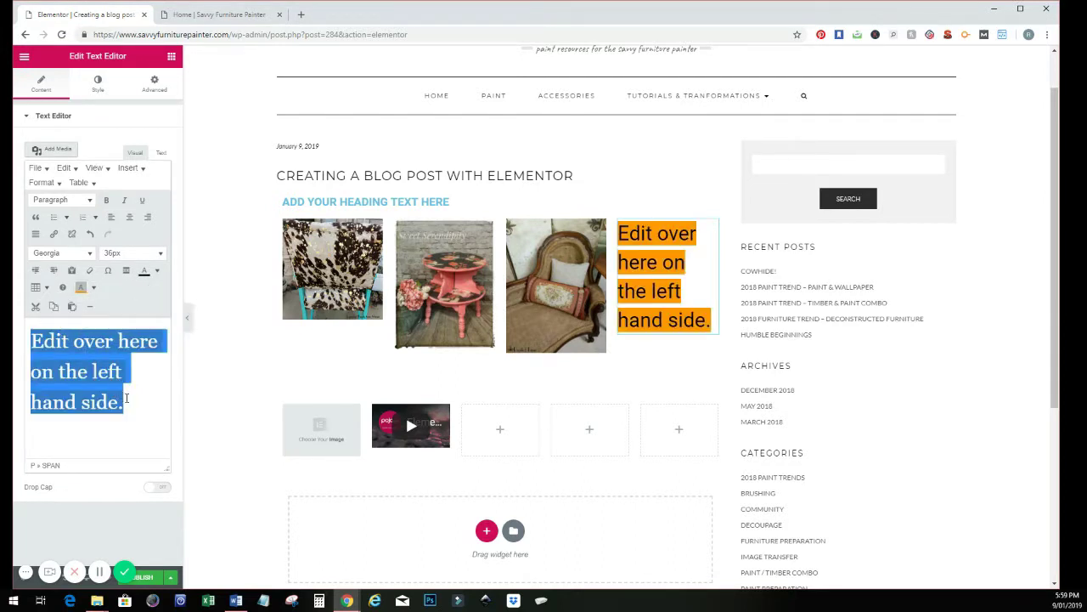
click(320, 430)
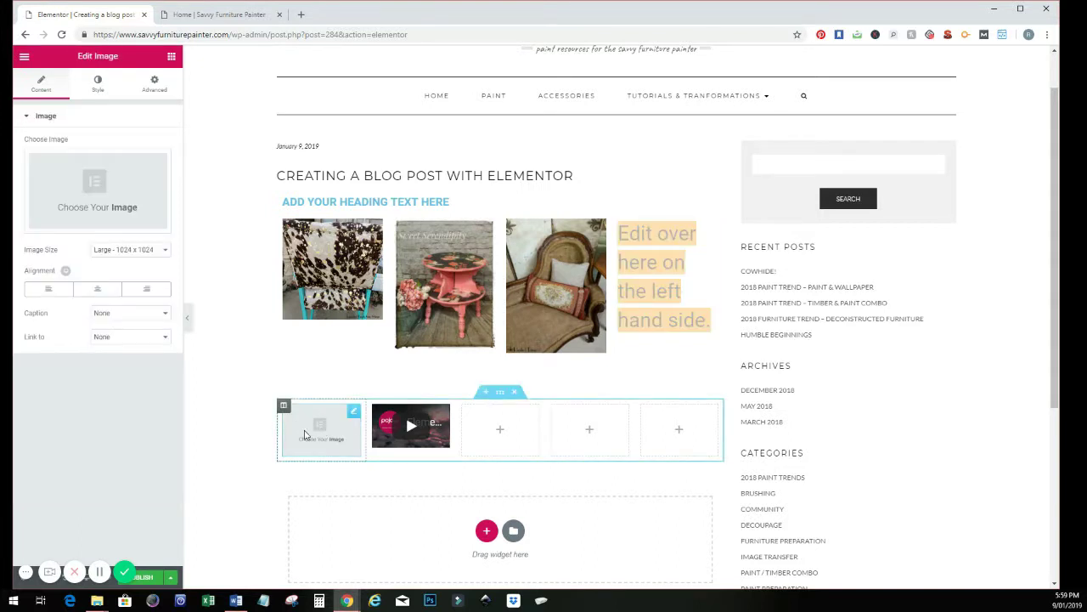
Step: Replace the placeholder heading above the images with "Edit your heading on the left side"
click(369, 204)
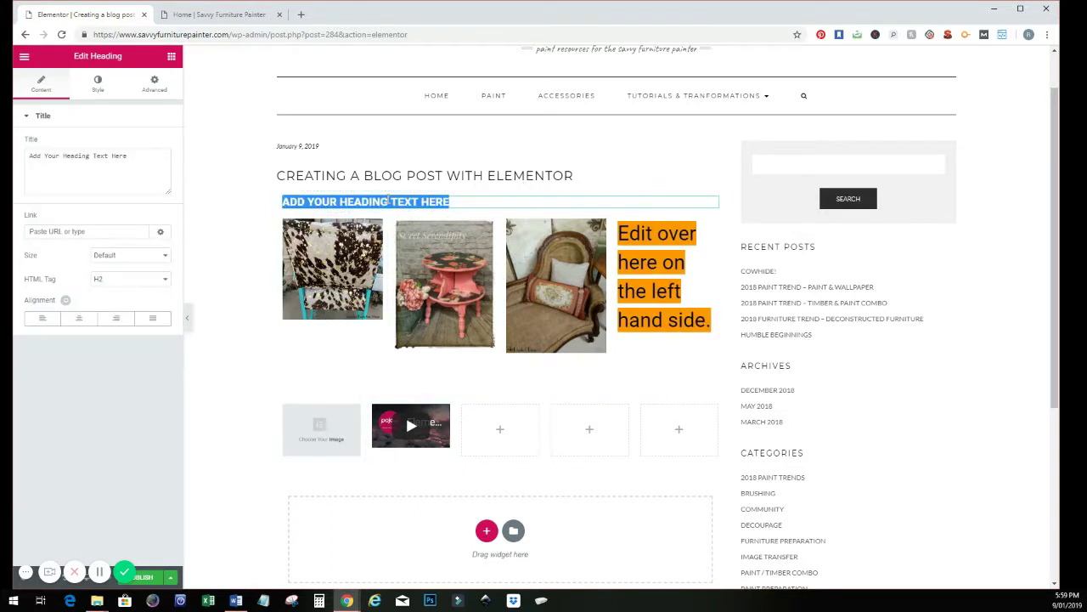
click(148, 162)
drag(148, 161, 23, 169)
text(Ed)
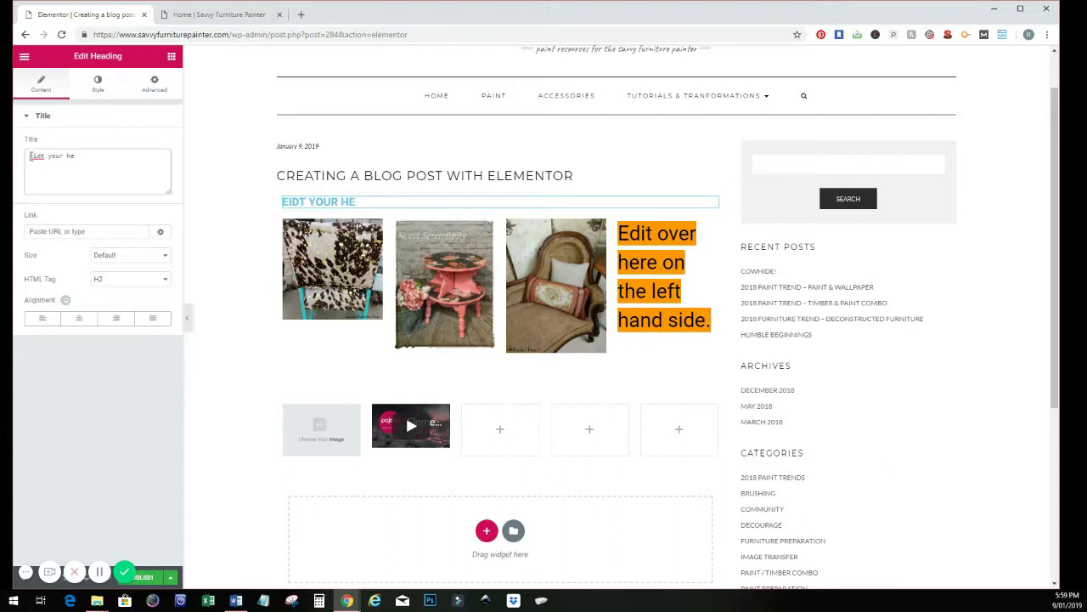
text(dt your heading on the left)
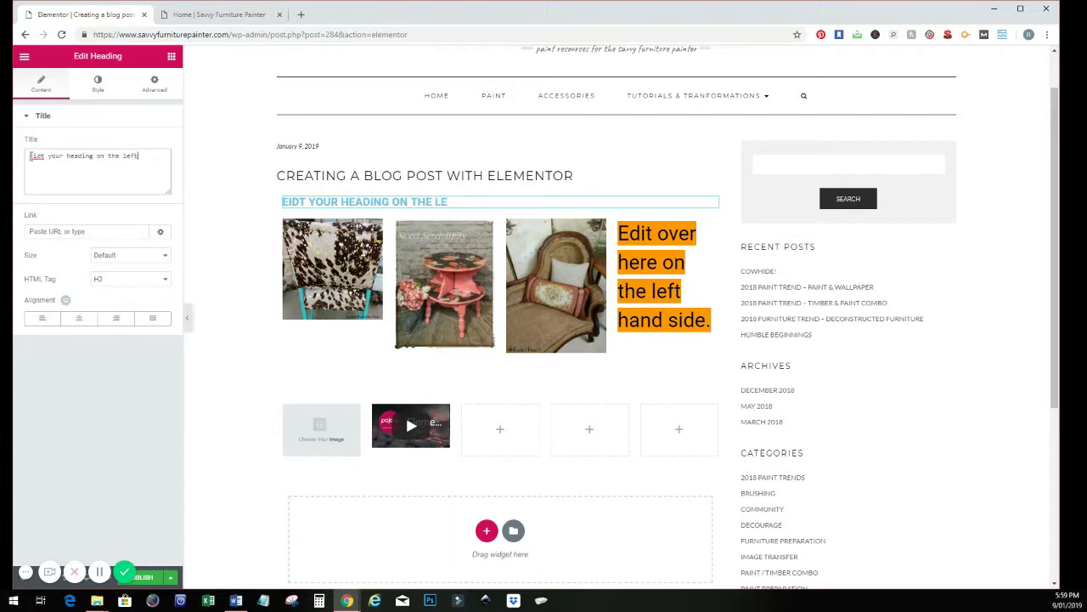
text( side)
text(Edit)
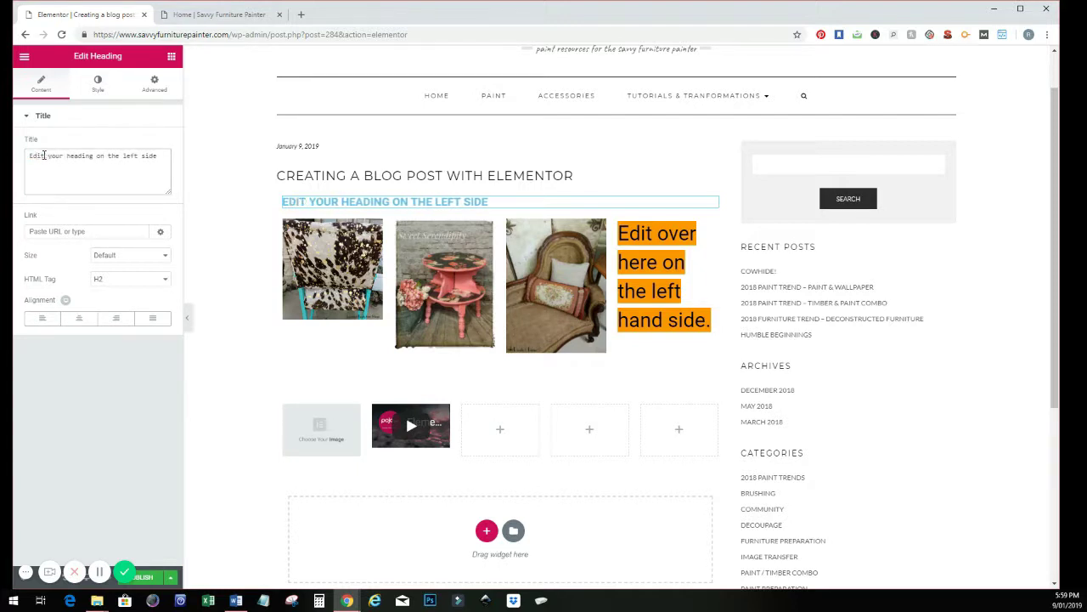
Step: Set the heading's typography to size 38 px and the Alex Brush font family
click(96, 85)
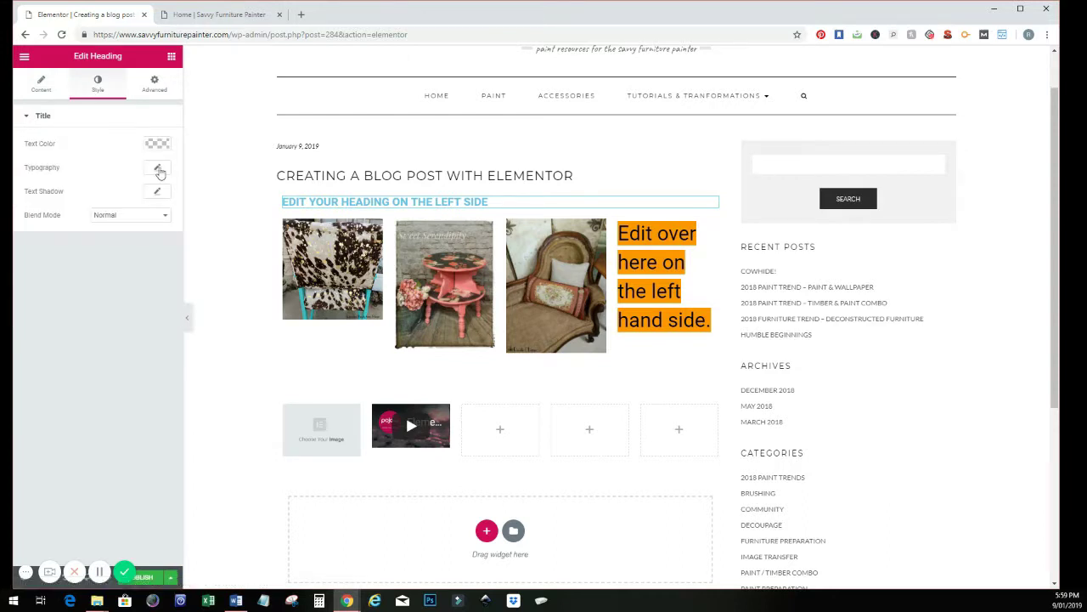
click(158, 169)
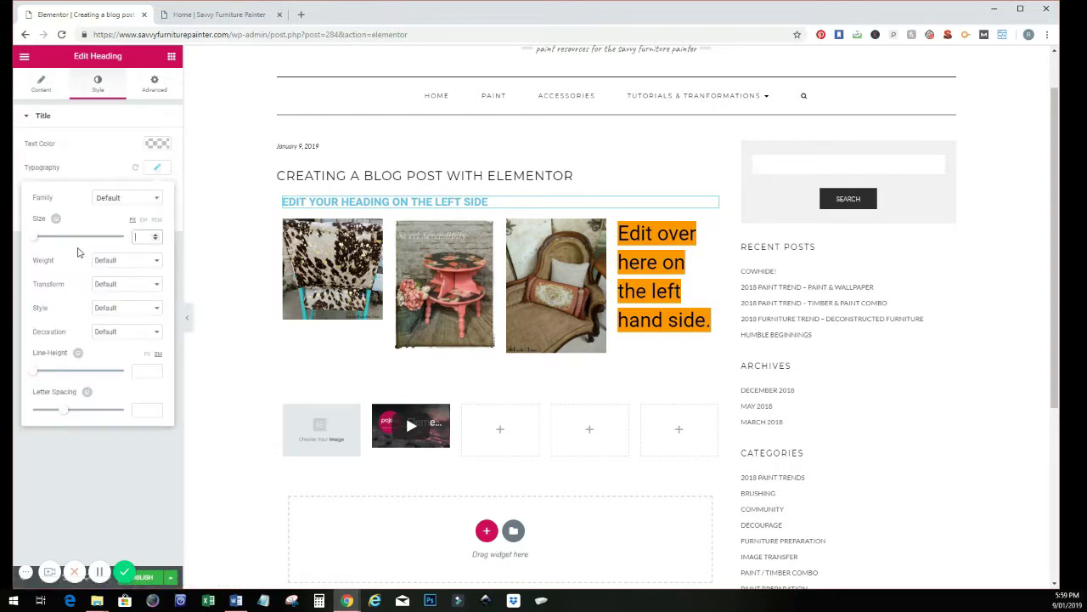
drag(33, 239, 109, 239)
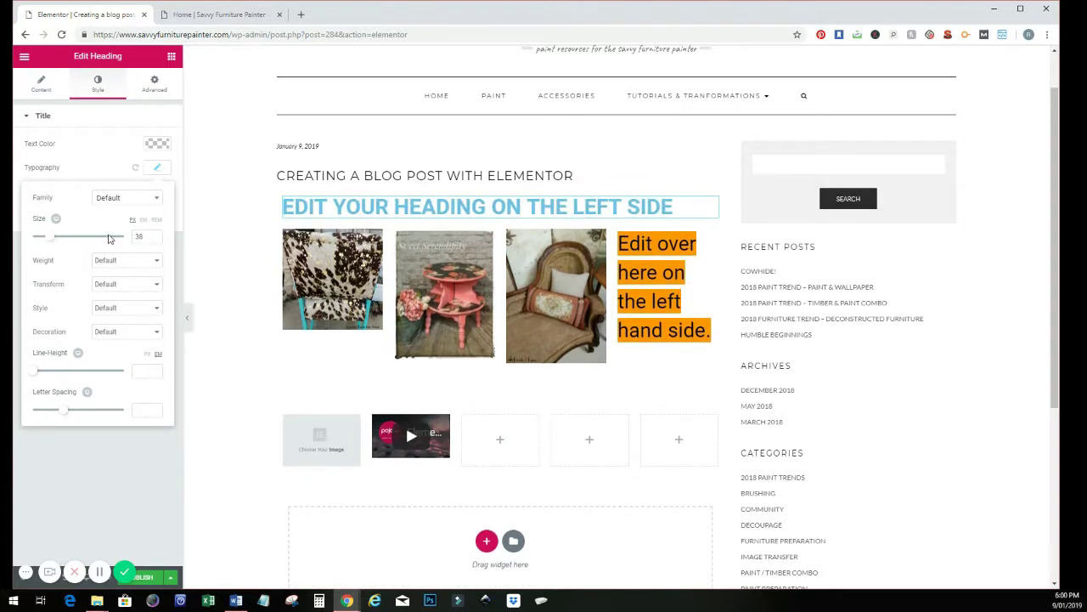
click(156, 201)
scroll(128, 259, down, 6)
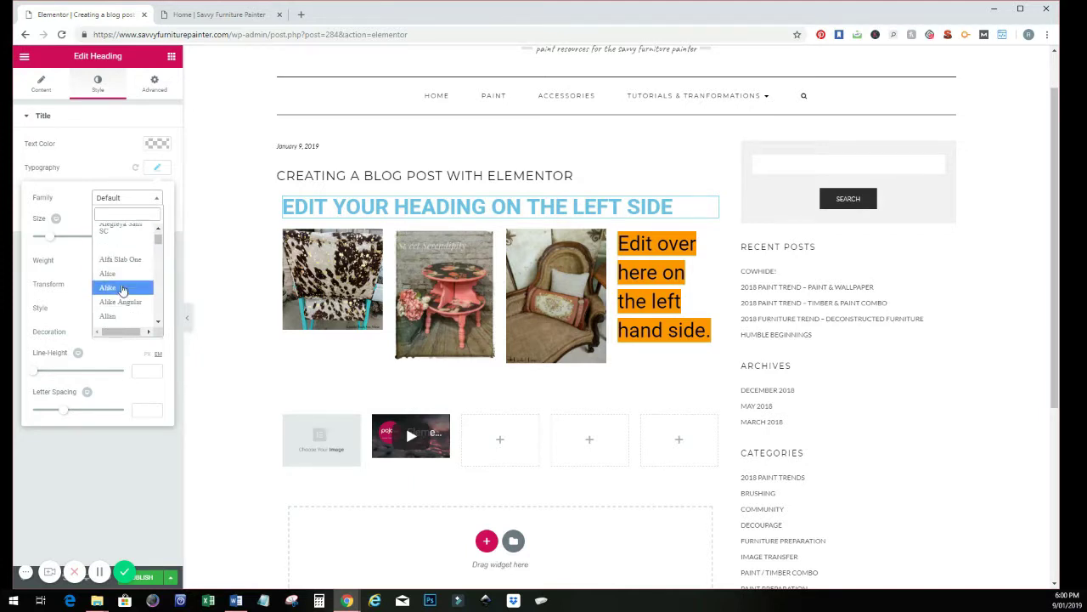
click(125, 247)
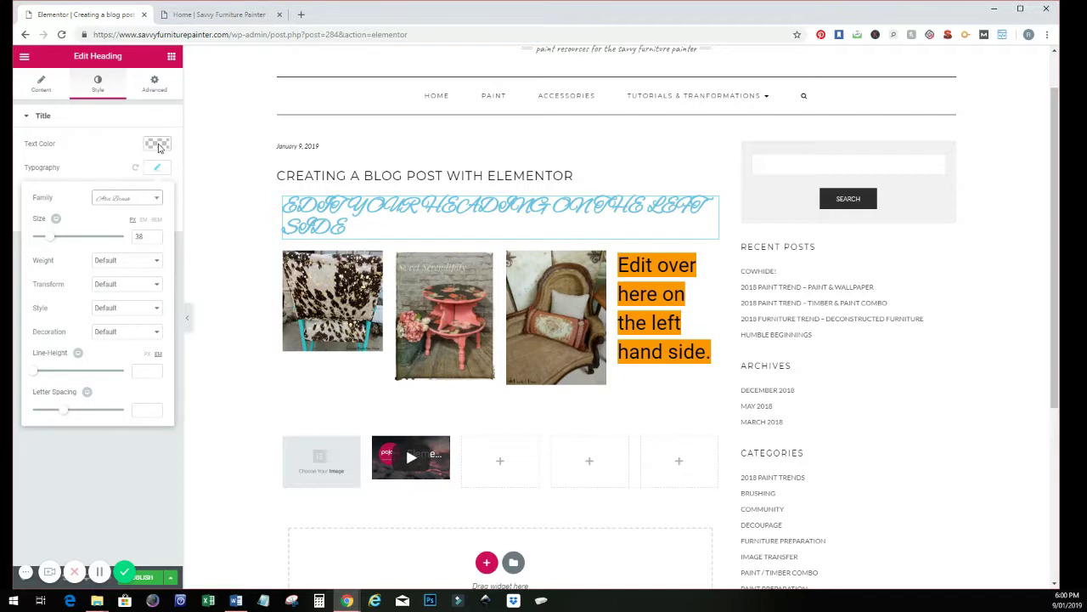
Step: Set the heading's text color to black (#000000)
click(157, 145)
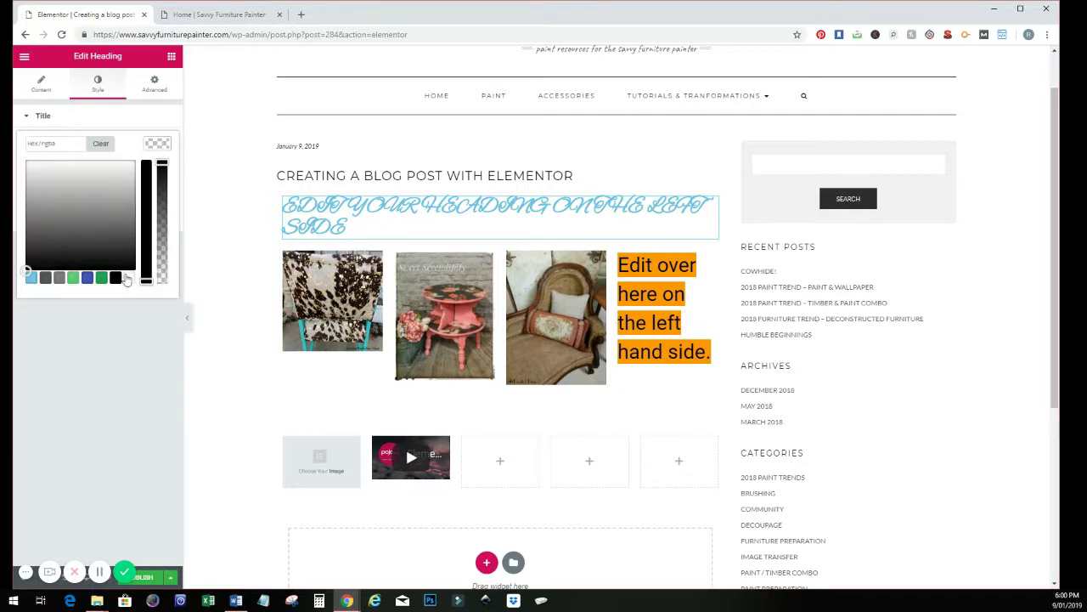
click(118, 280)
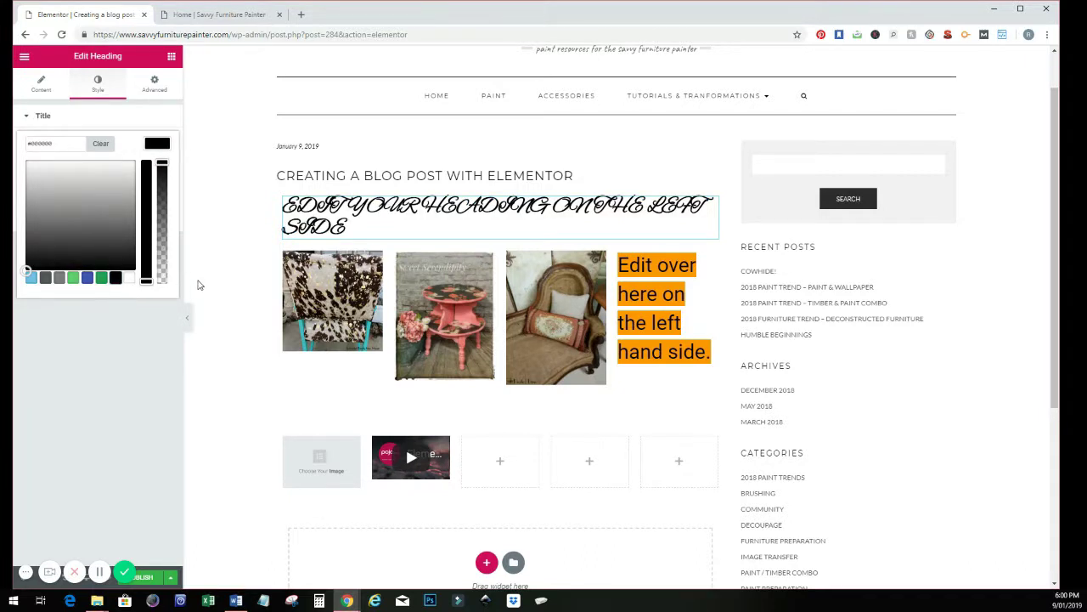
click(200, 279)
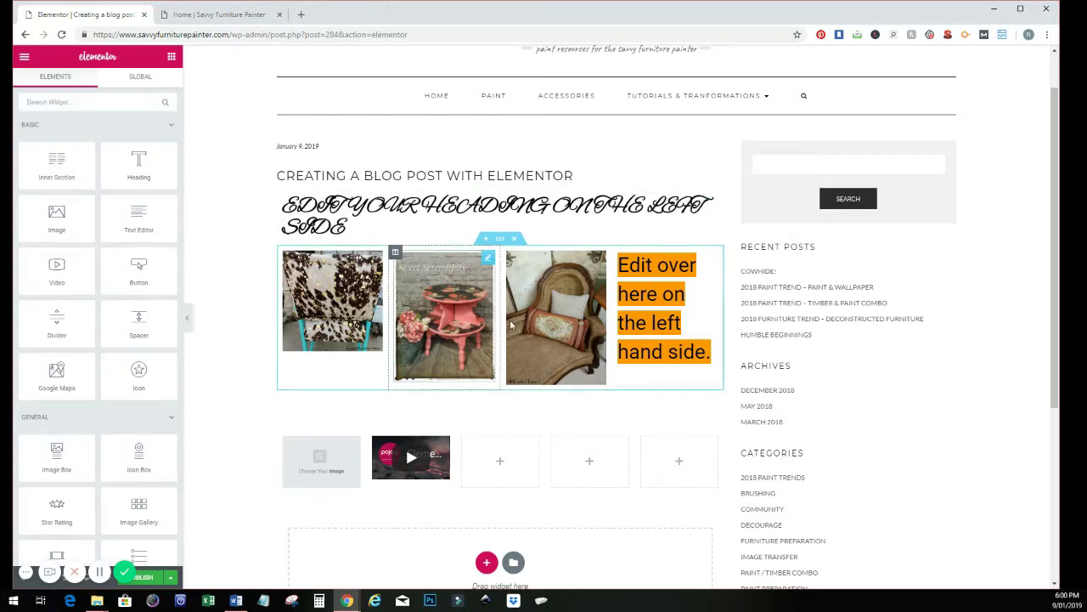
Step: Add a single-column section below the five-column section and place a Spacer widget in it
click(487, 562)
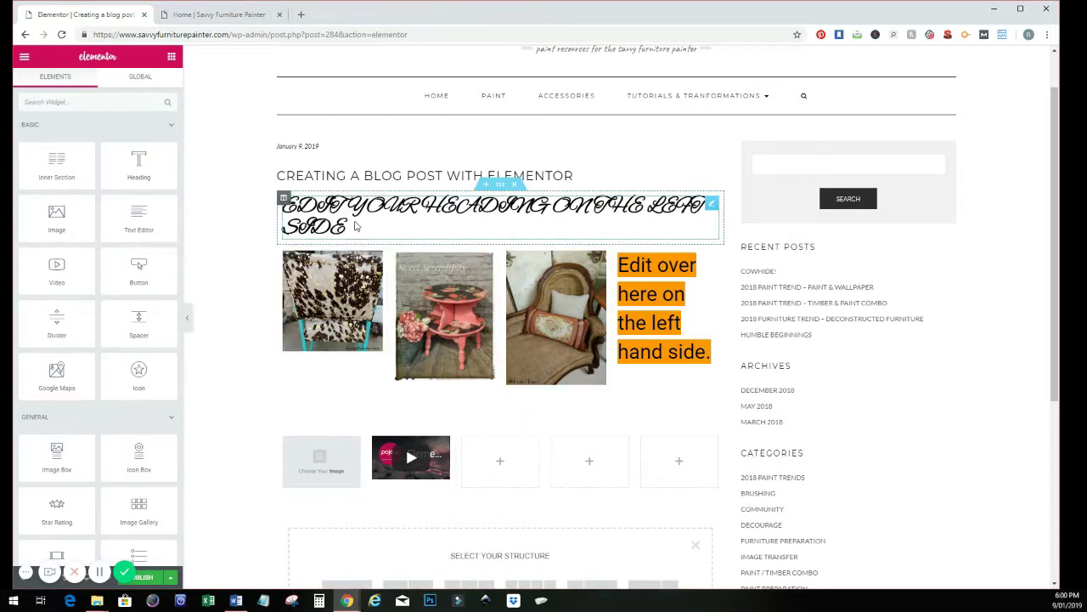
scroll(400, 526, down, 1)
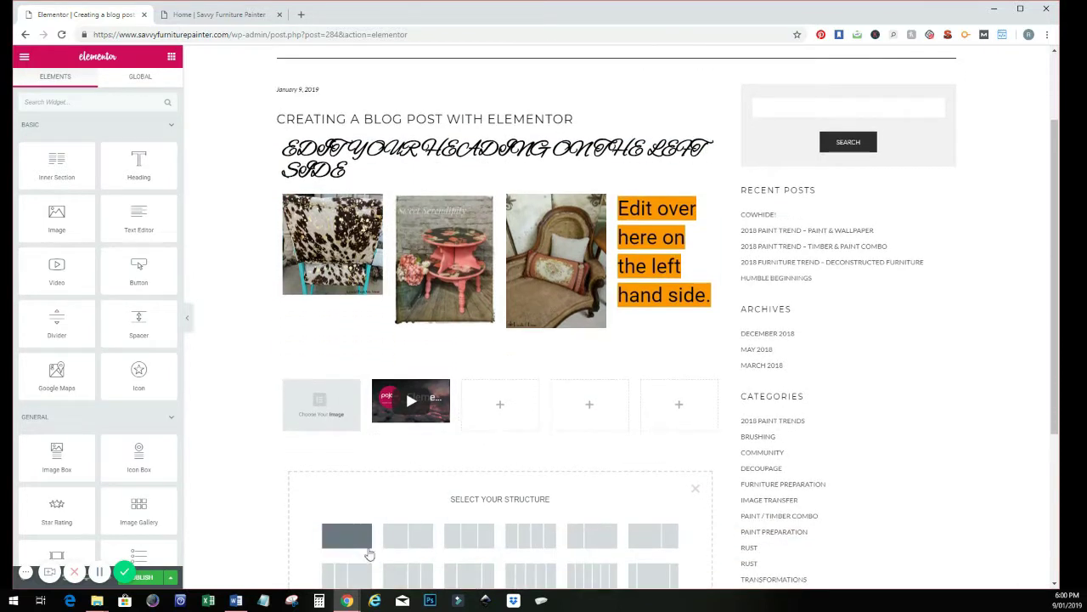
click(357, 541)
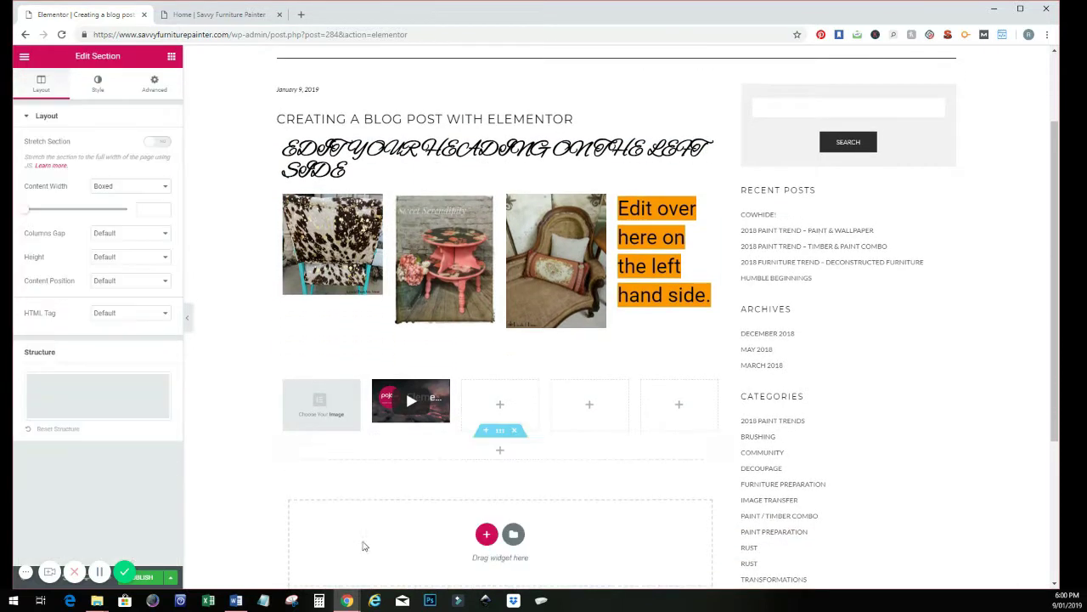
click(500, 451)
drag(138, 321, 478, 474)
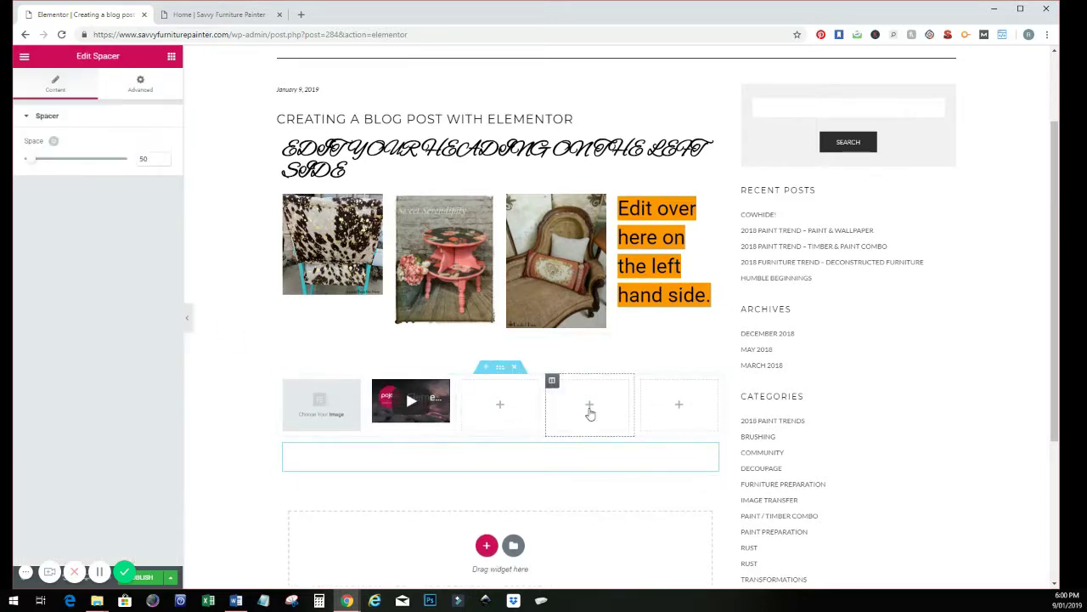
Step: Move the new spacer section between the heading and the four-column image section, and open the spacer's settings
scroll(595, 407, up, 1)
scroll(599, 407, up, 2)
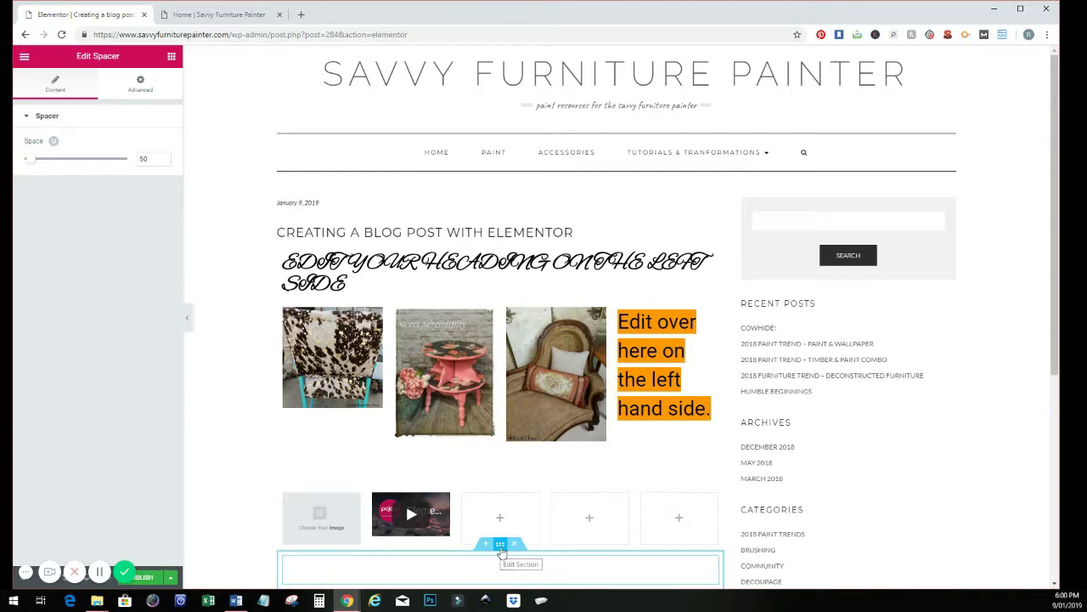
drag(501, 548, 507, 319)
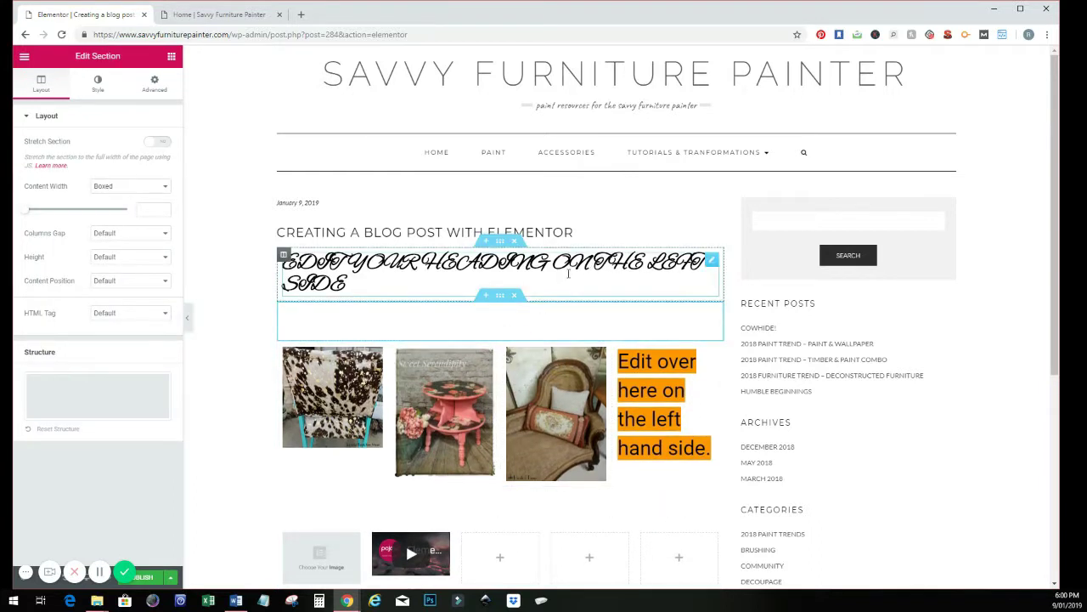
click(234, 364)
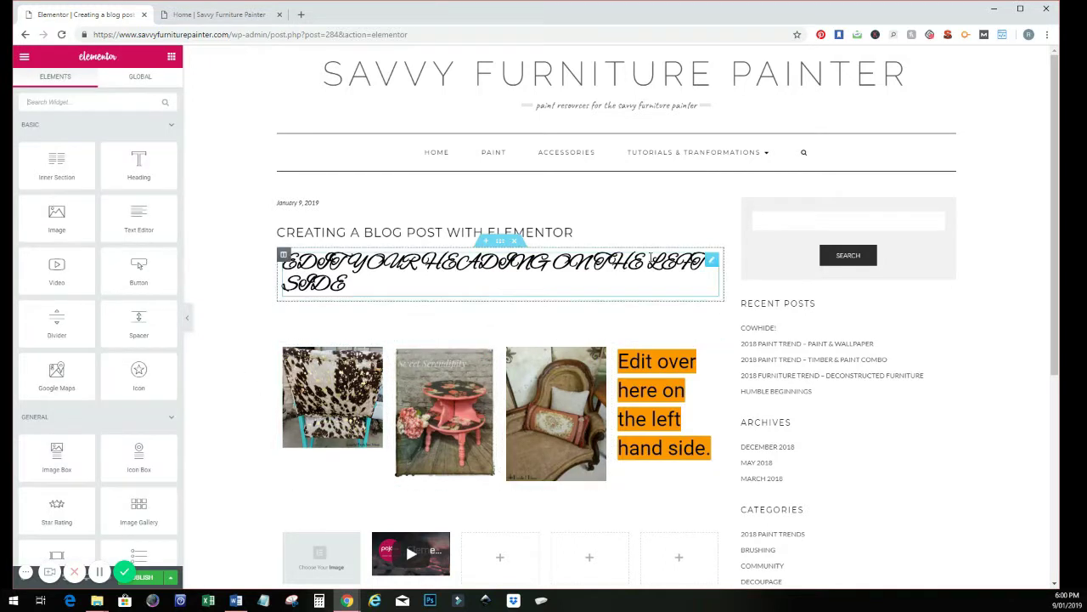
click(506, 323)
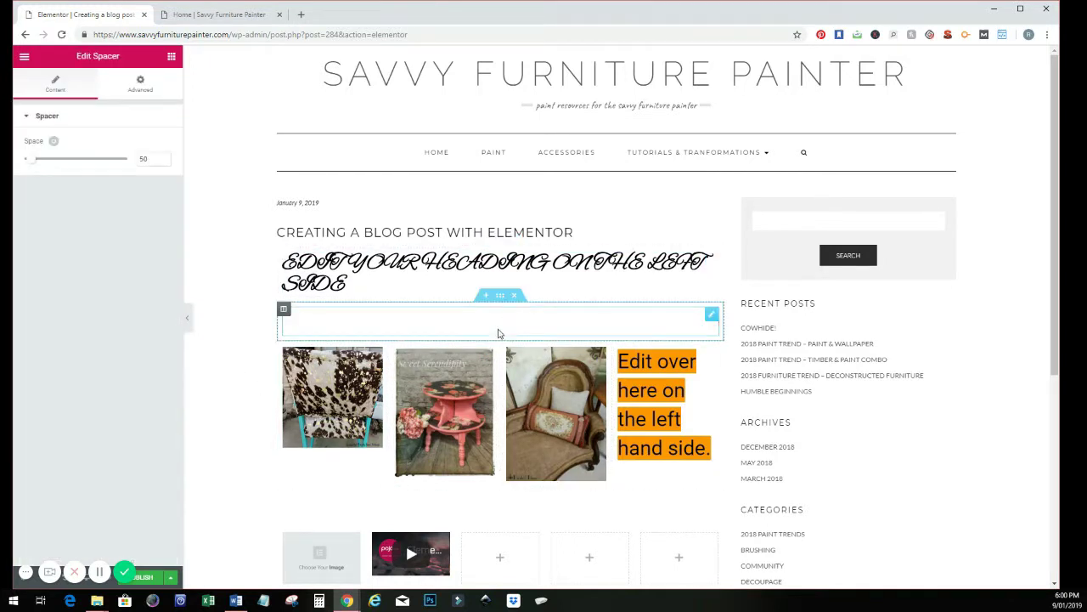
Step: Set the spacer's height between the heading and the image section to 10
drag(148, 166, 131, 165)
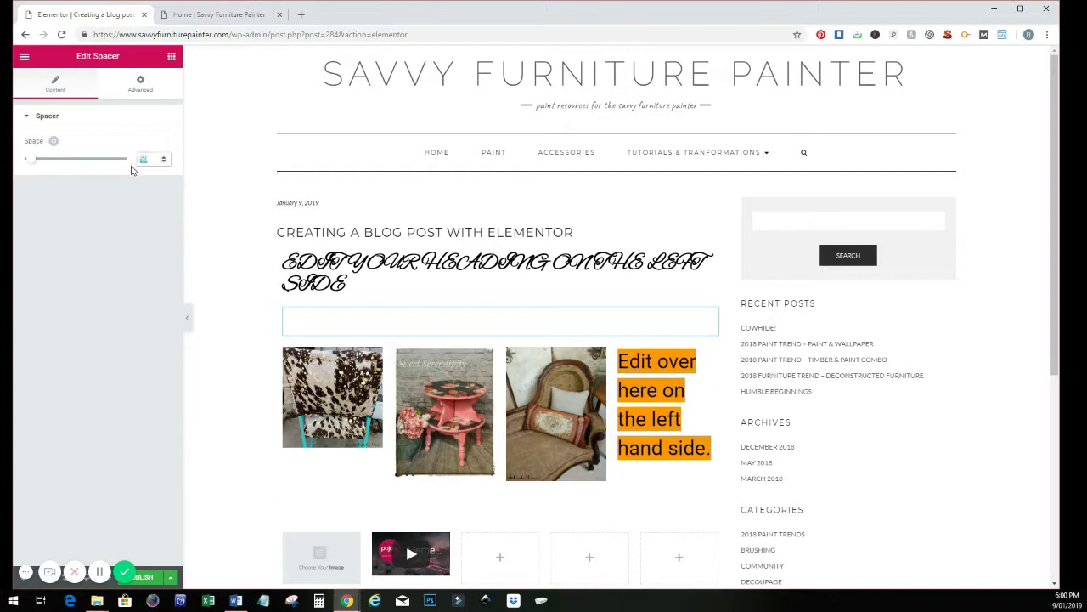
text(10)
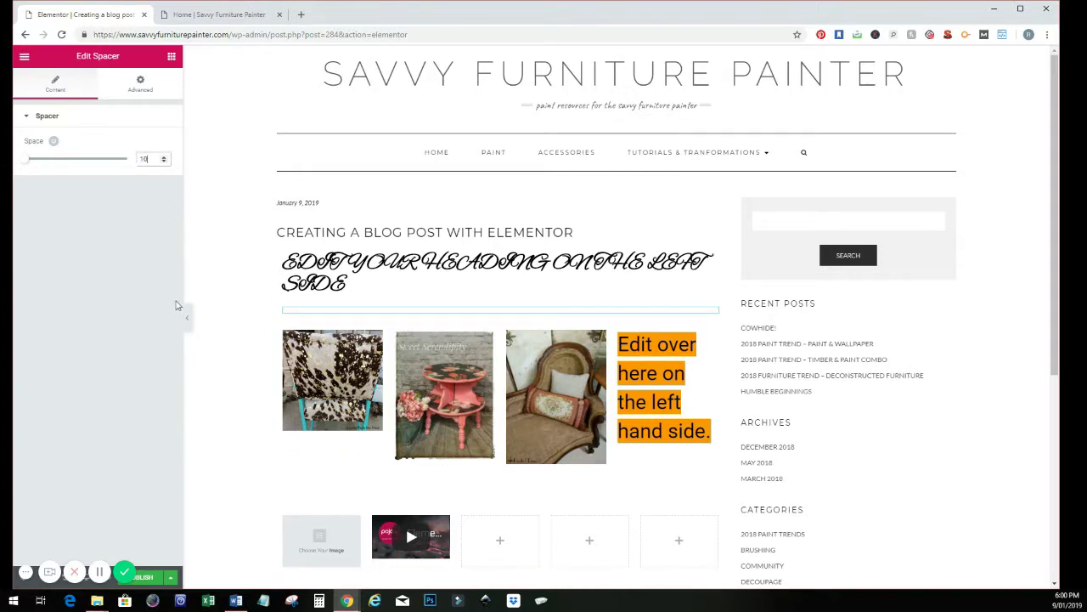
click(265, 333)
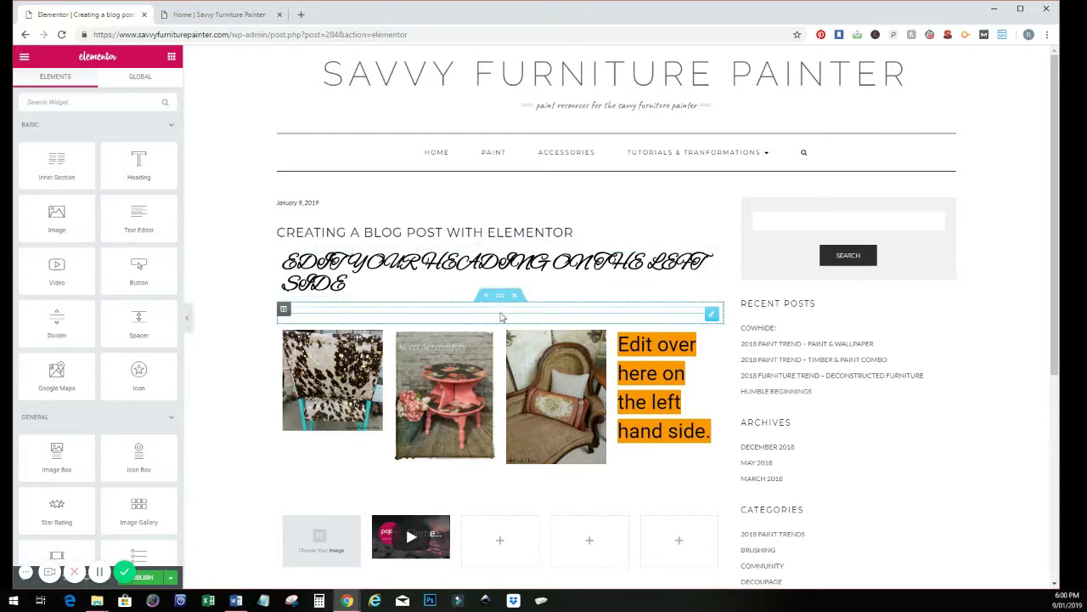
Step: Check the post layout down to the end and publish the post
scroll(216, 418, down, 2)
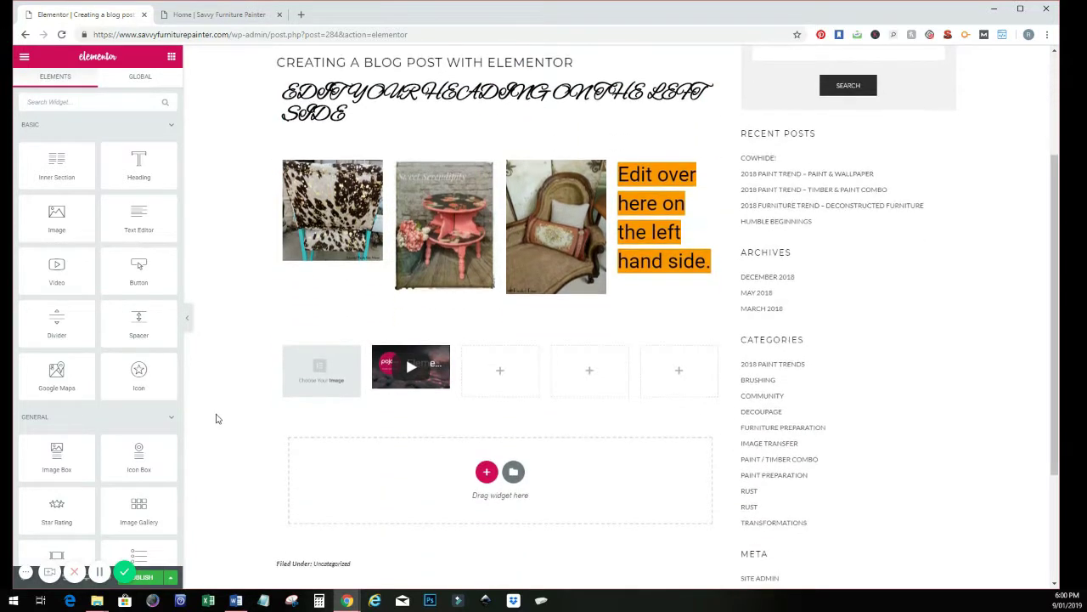
scroll(216, 418, down, 2)
scroll(216, 418, up, 3)
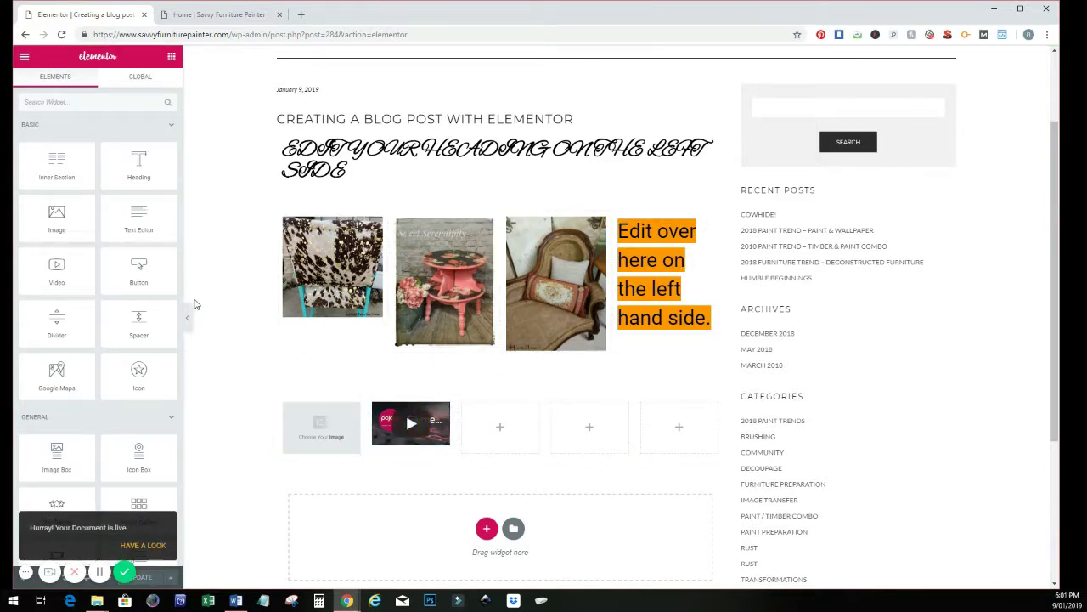
Step: Glance at the site's home page, then exit the Elementor editor to the post's WordPress edit screen
click(228, 16)
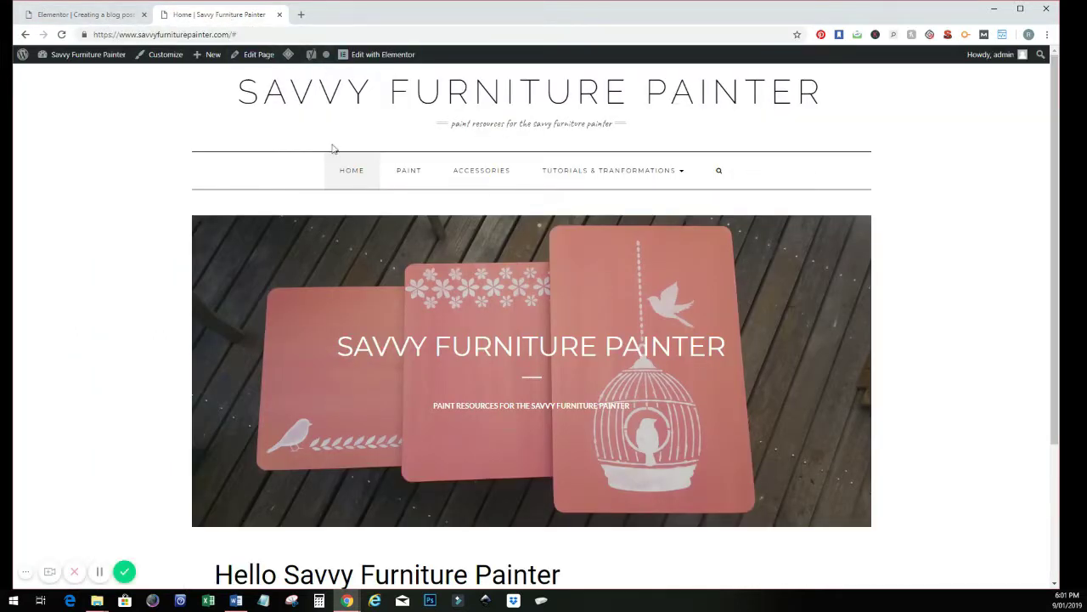
click(52, 14)
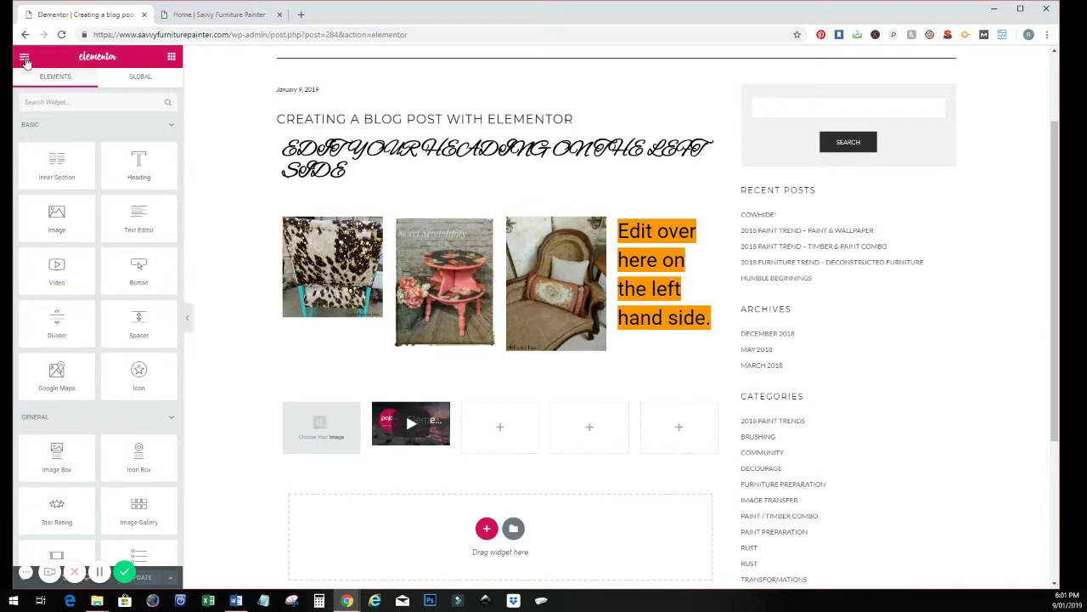
click(24, 60)
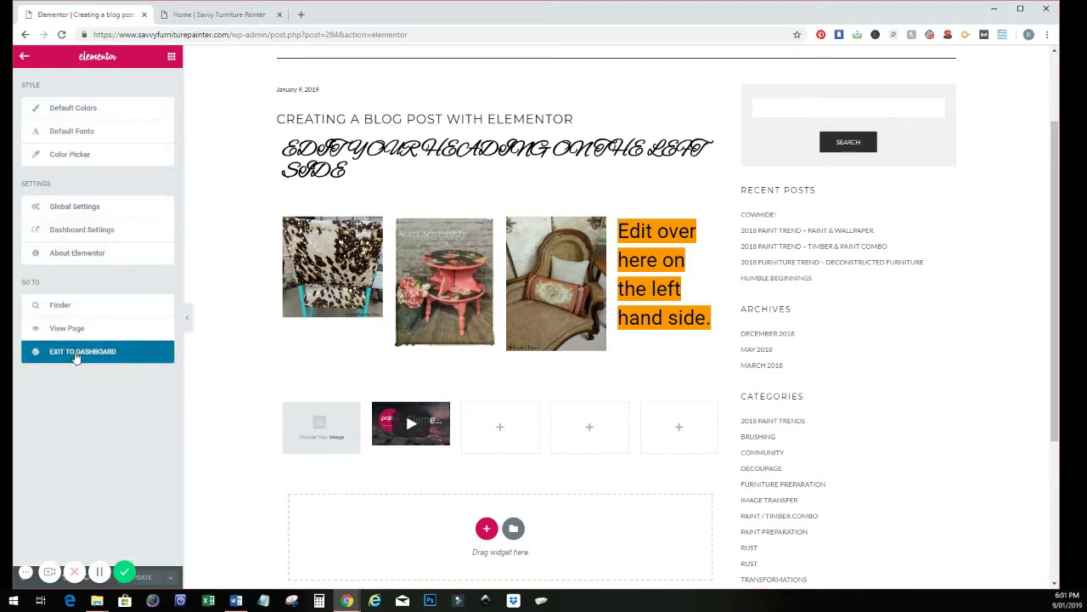
click(87, 357)
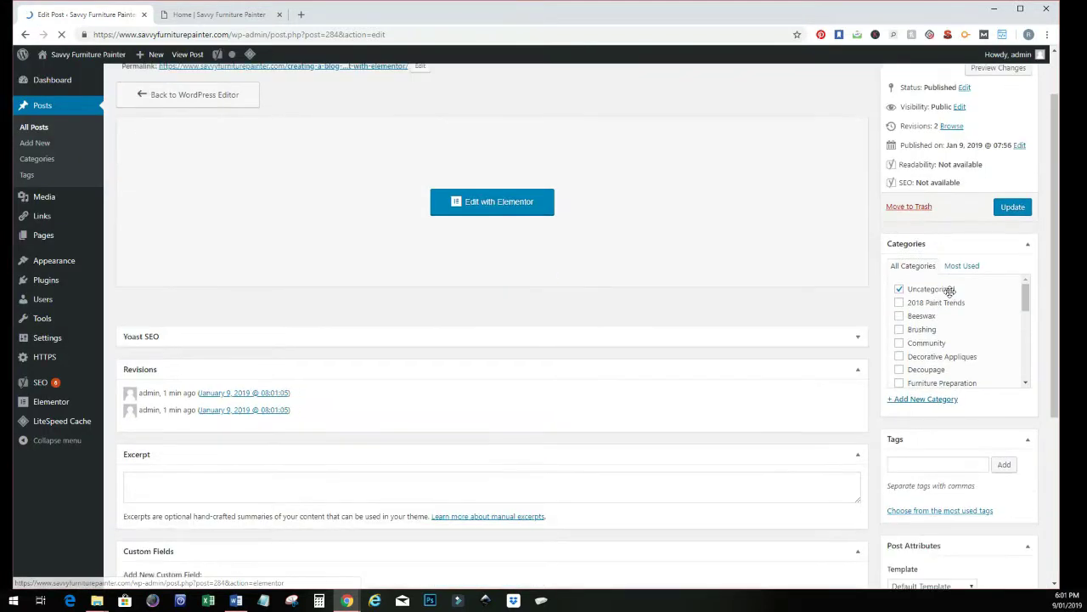
Step: Review the post's categories, tags, template and featured image options, and update the post
scroll(951, 294, down, 1)
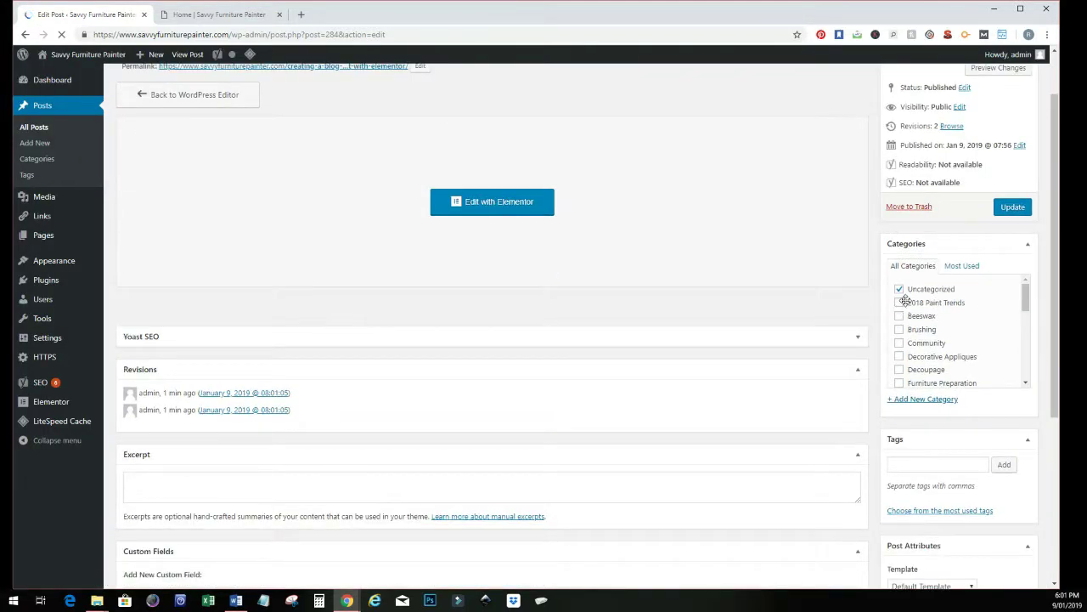
scroll(909, 340, down, 1)
scroll(896, 372, down, 1)
scroll(897, 372, down, 2)
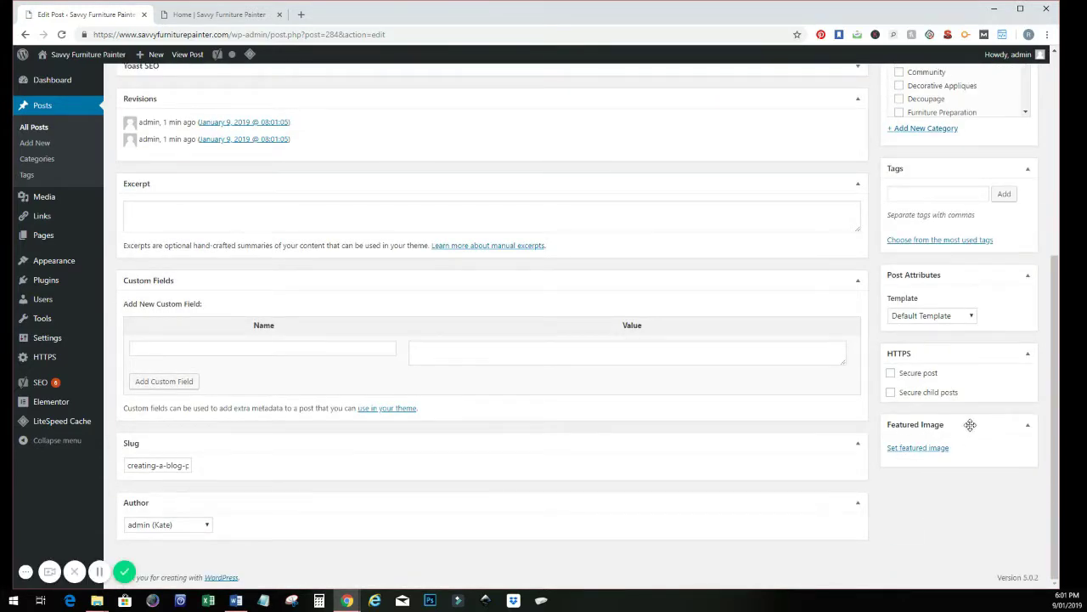
scroll(934, 425, up, 1)
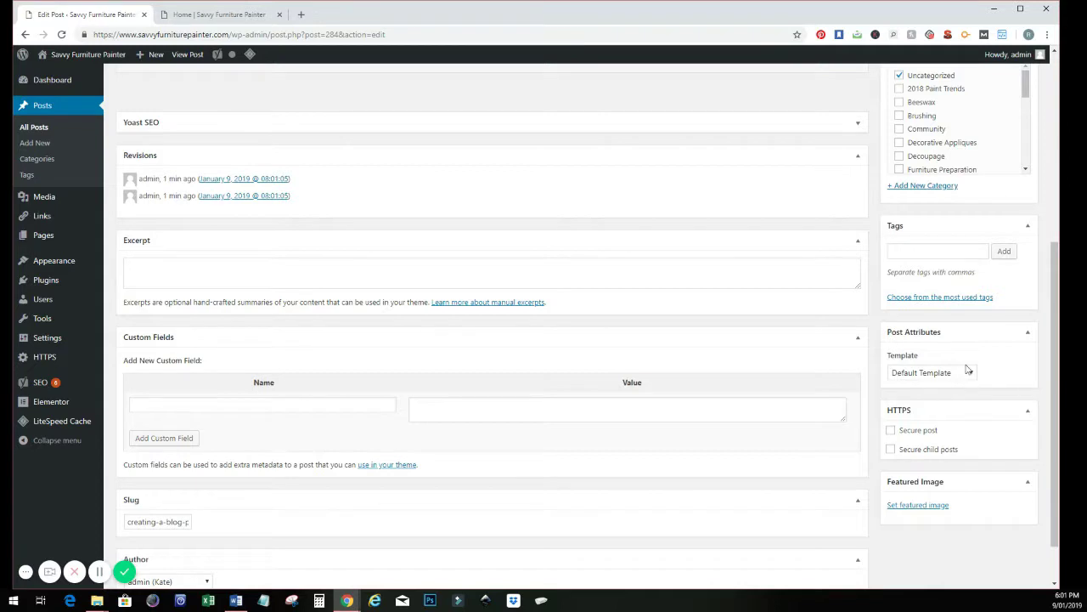
scroll(977, 399, up, 2)
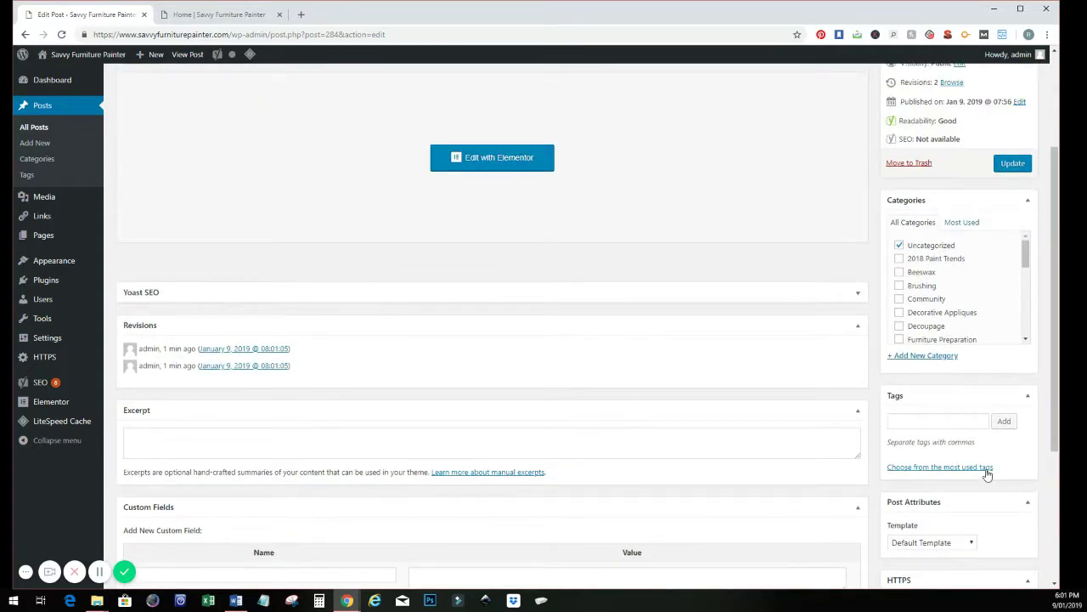
scroll(990, 420, up, 3)
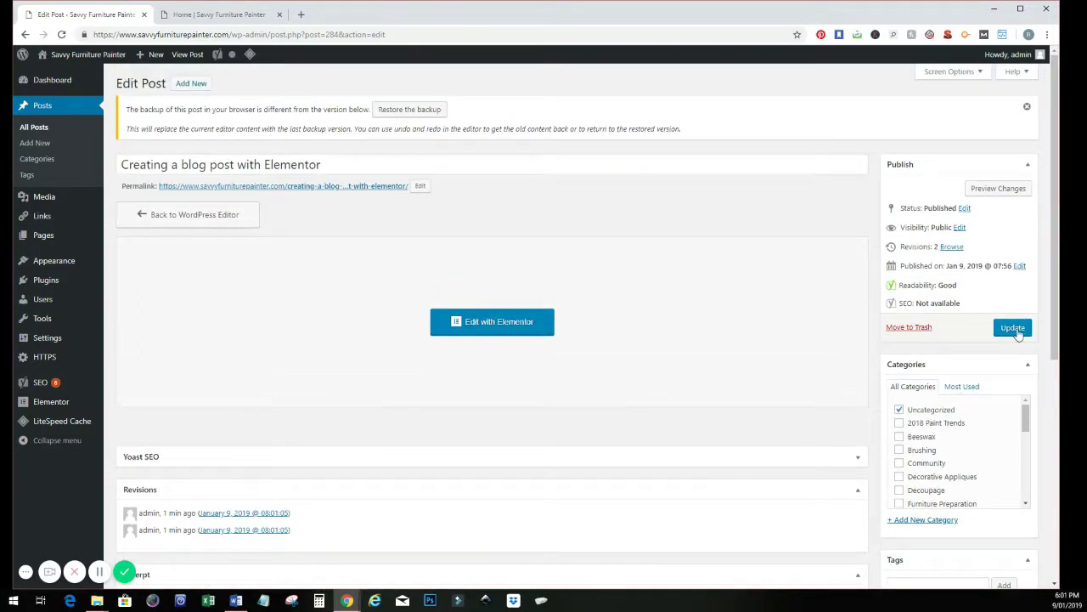
click(1014, 328)
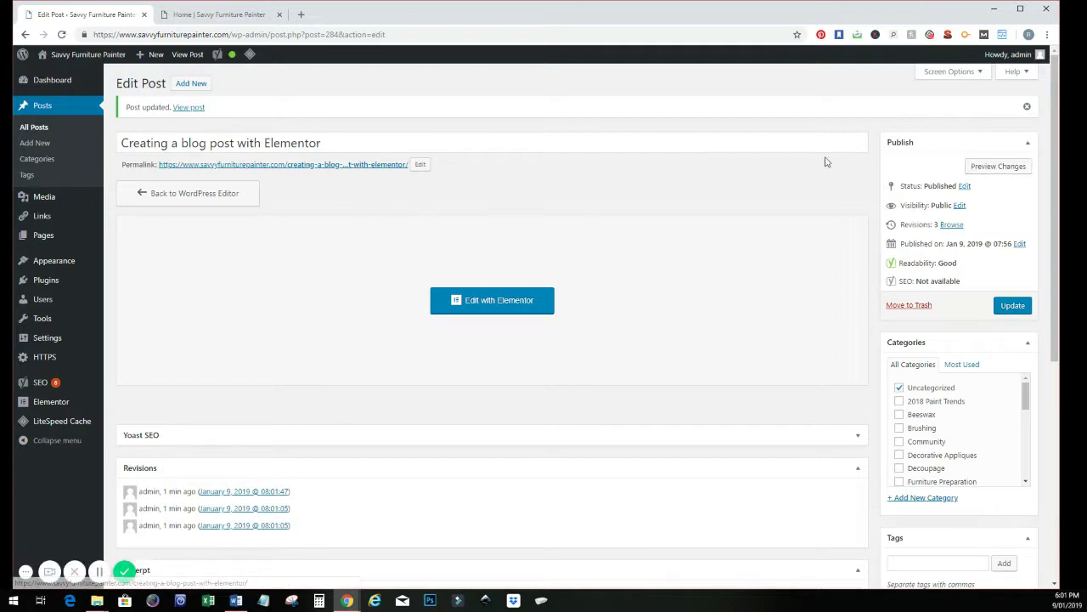
Step: Preview the updated post and look over its heading, images and text on the live page
click(987, 169)
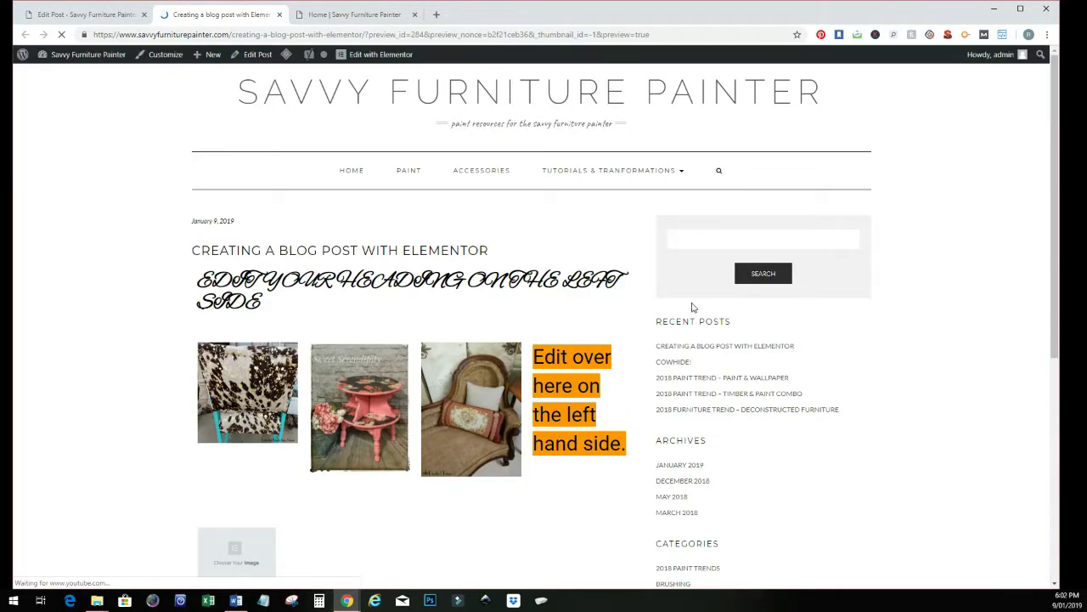
scroll(620, 346, down, 2)
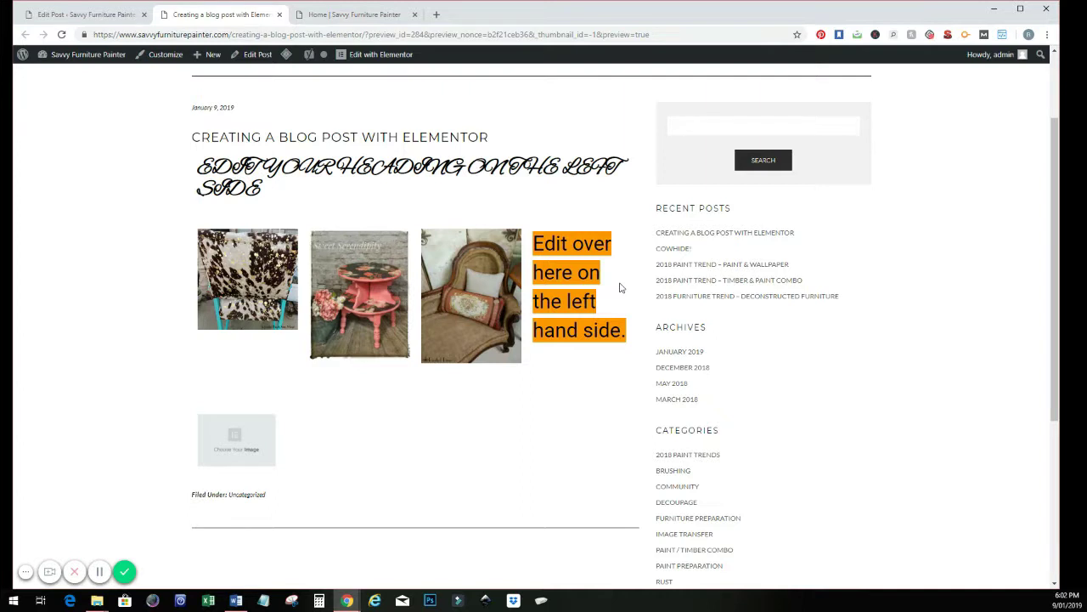
scroll(621, 287, up, 1)
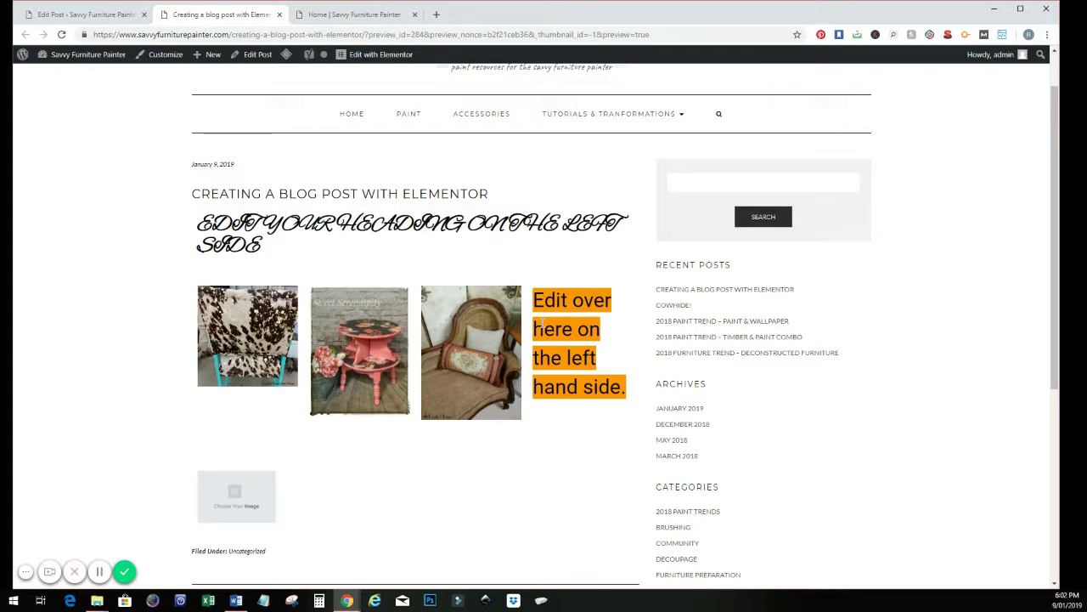
mouse_move(510, 353)
scroll(414, 219, up, 1)
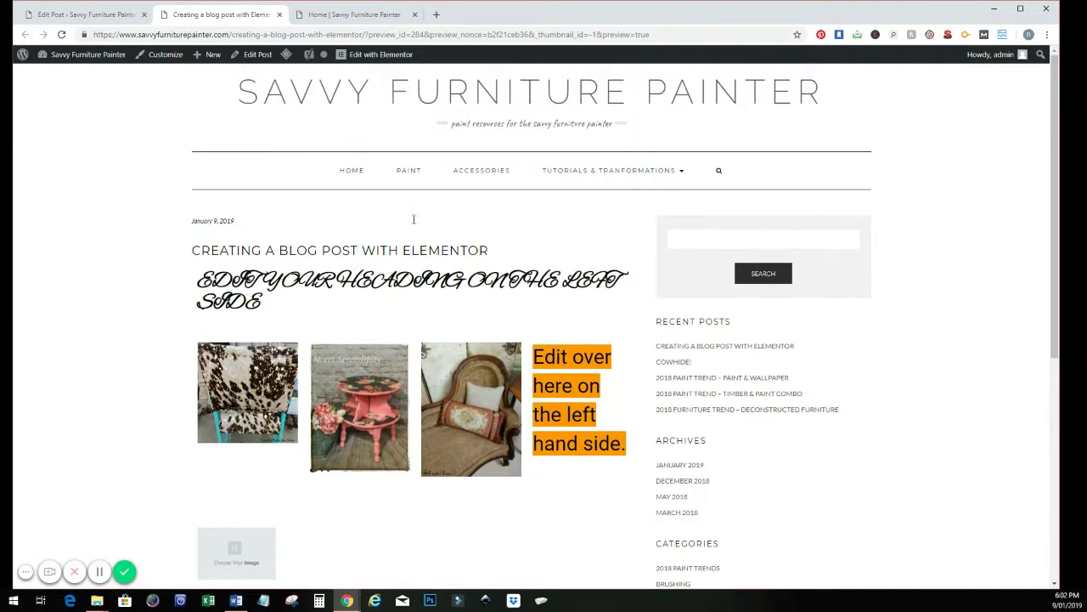
Step: Go back to the list of all posts and reopen "Creating a blog post with Elementor" in the Elementor editor
click(93, 23)
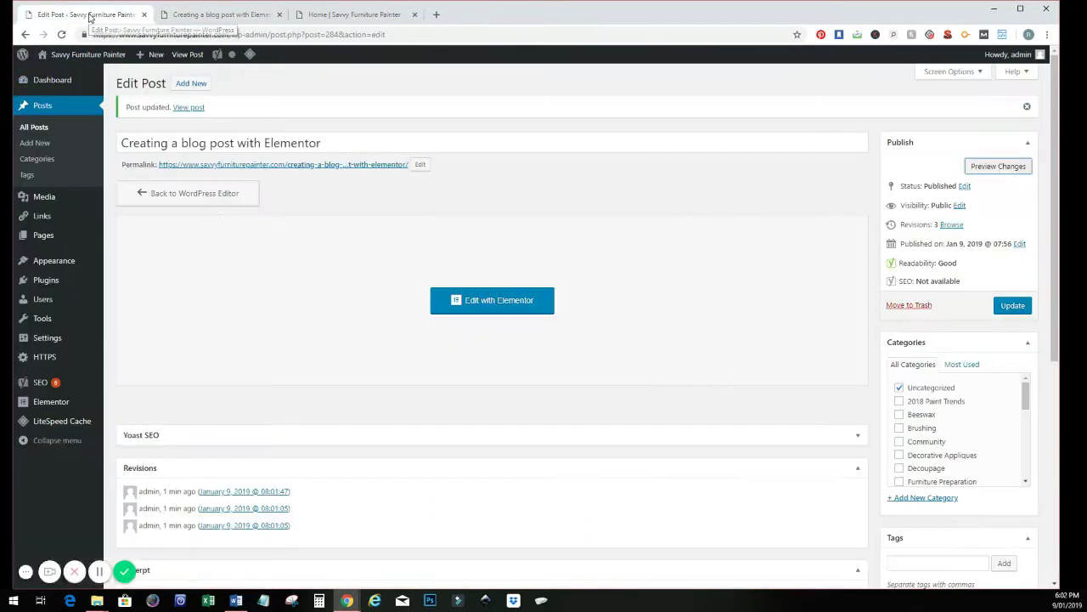
mouse_move(49, 197)
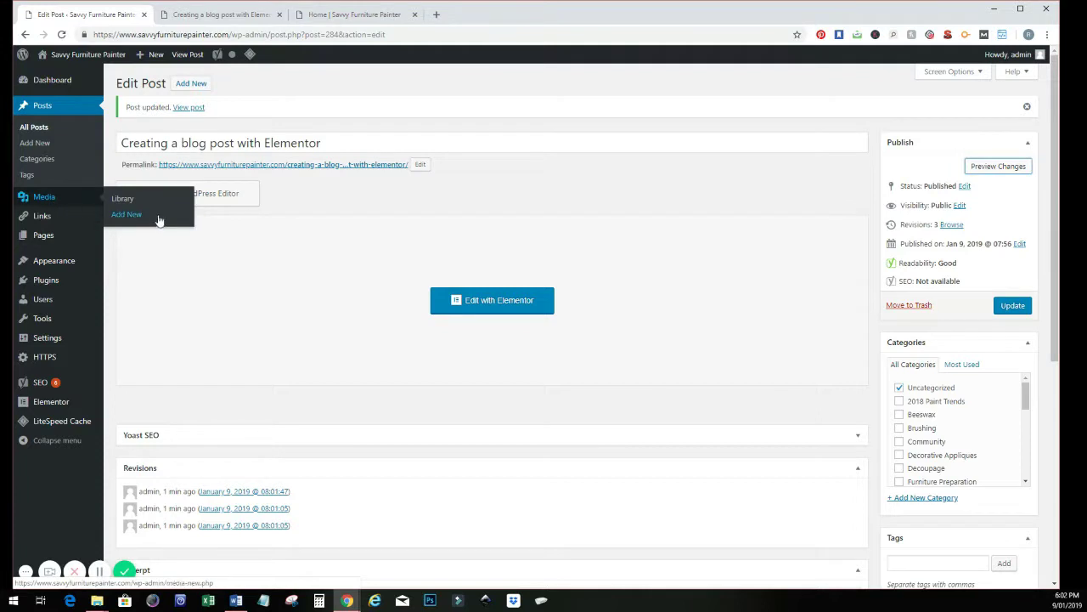
click(37, 129)
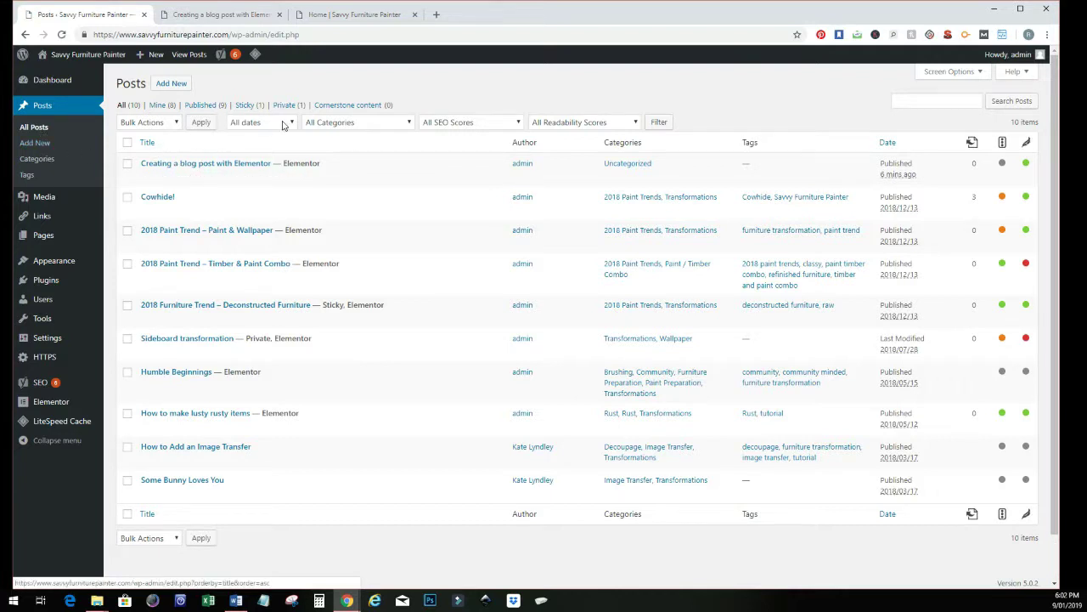
mouse_move(275, 174)
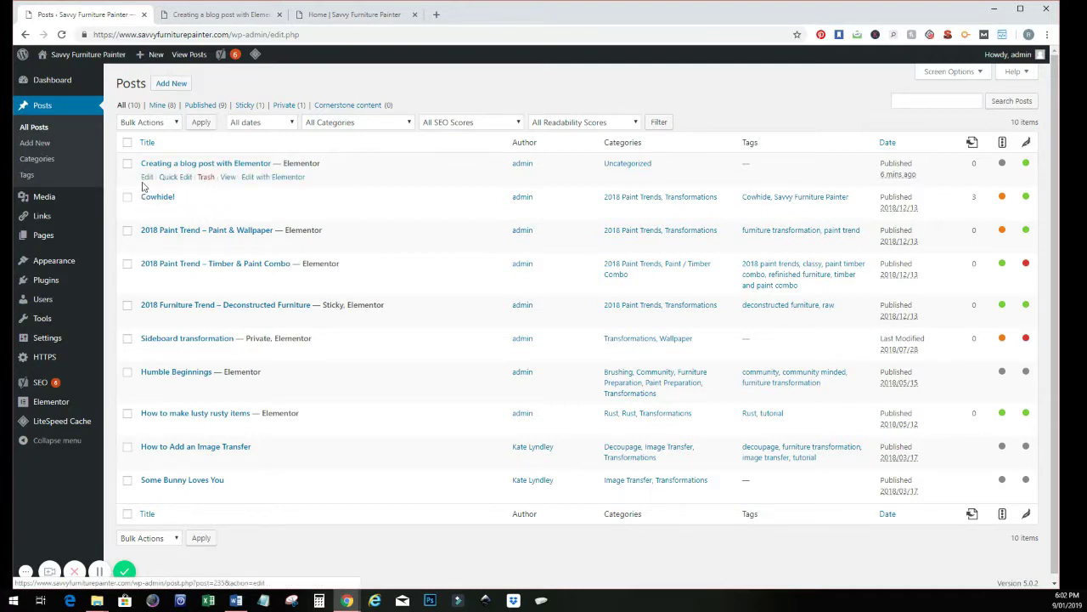
click(264, 178)
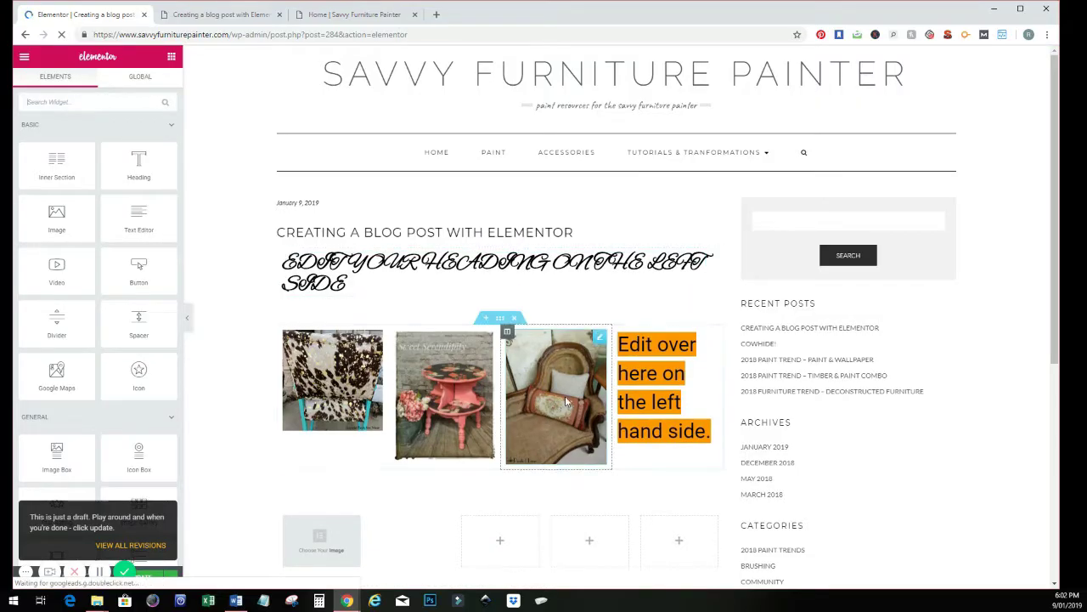
Step: Delete the armchair image from the third column of the four-column section
click(555, 384)
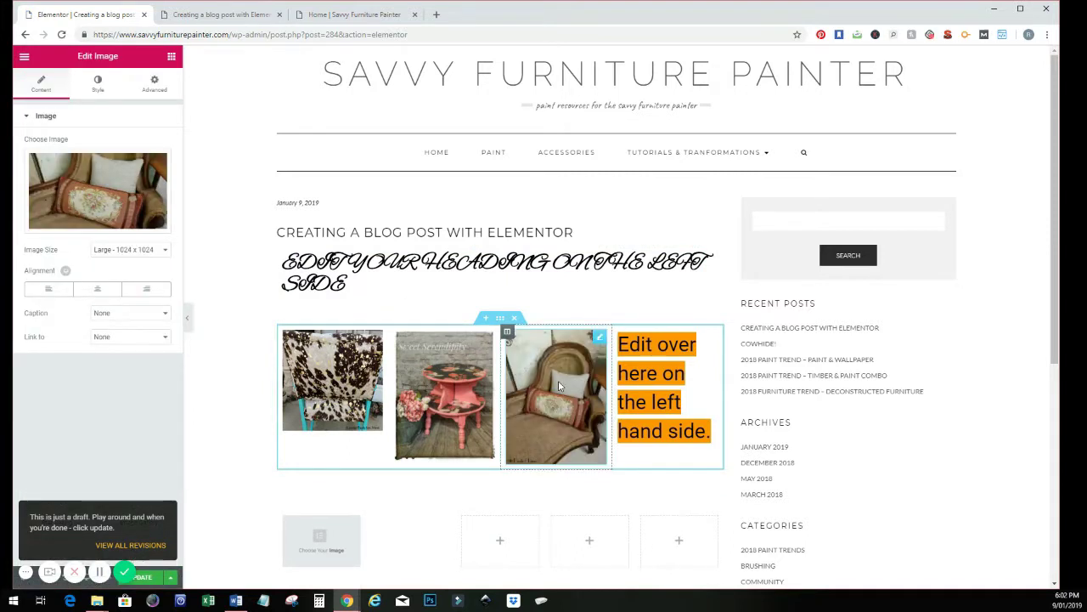
right_click(559, 386)
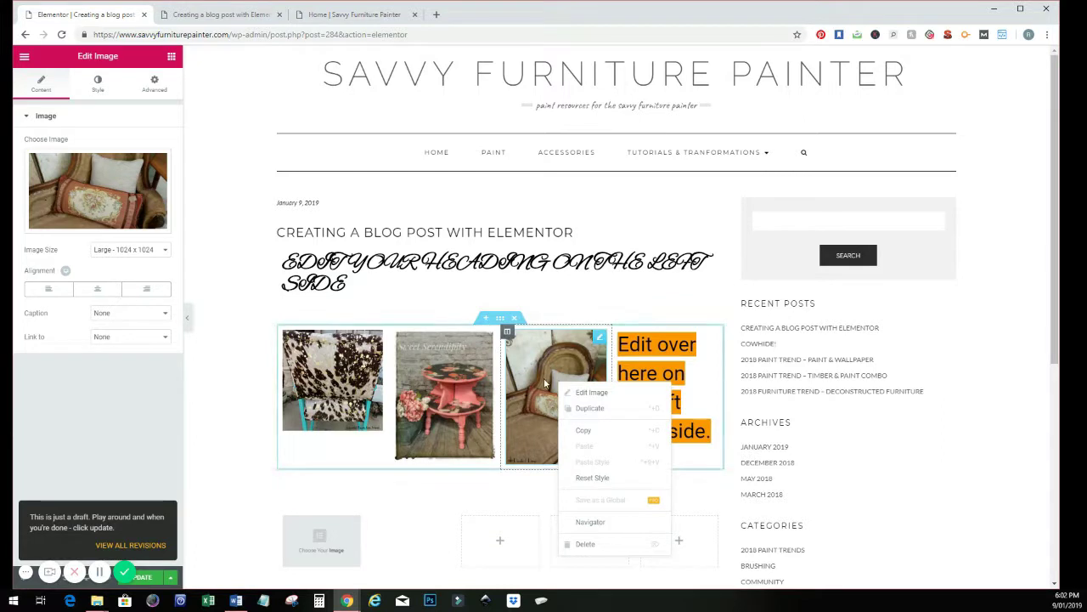
click(588, 544)
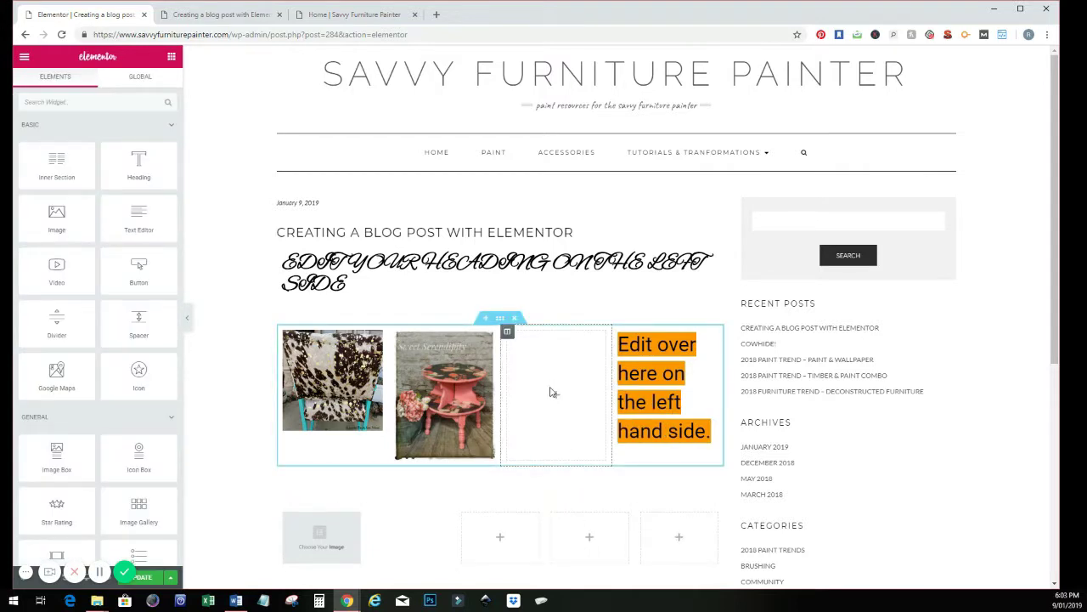
Step: Place a Button widget in the empty third column and give it the facebook-official icon
drag(139, 273, 548, 398)
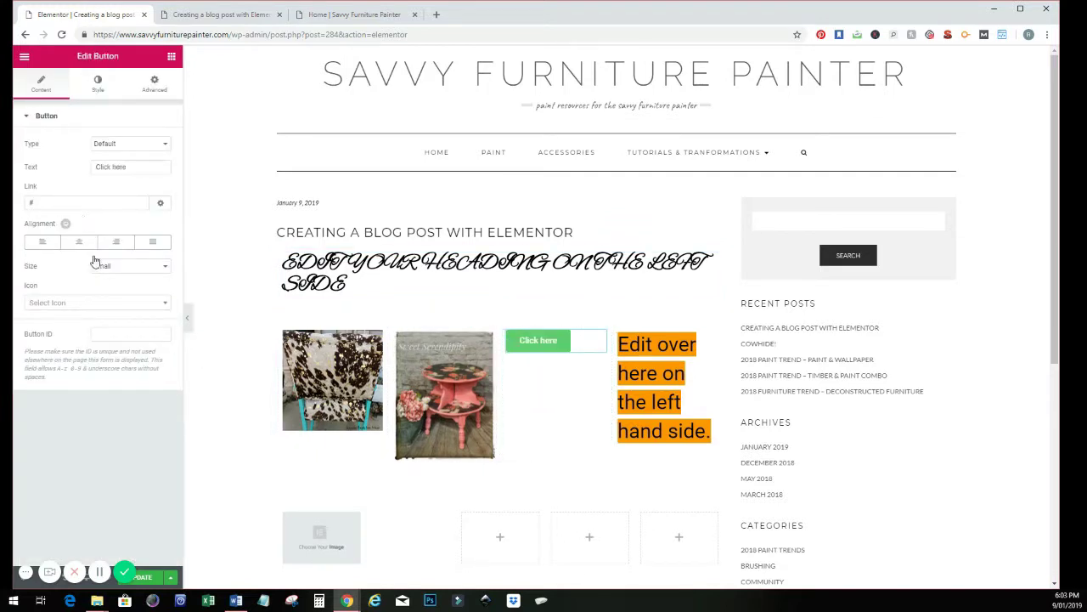
click(104, 305)
scroll(129, 376, down, 5)
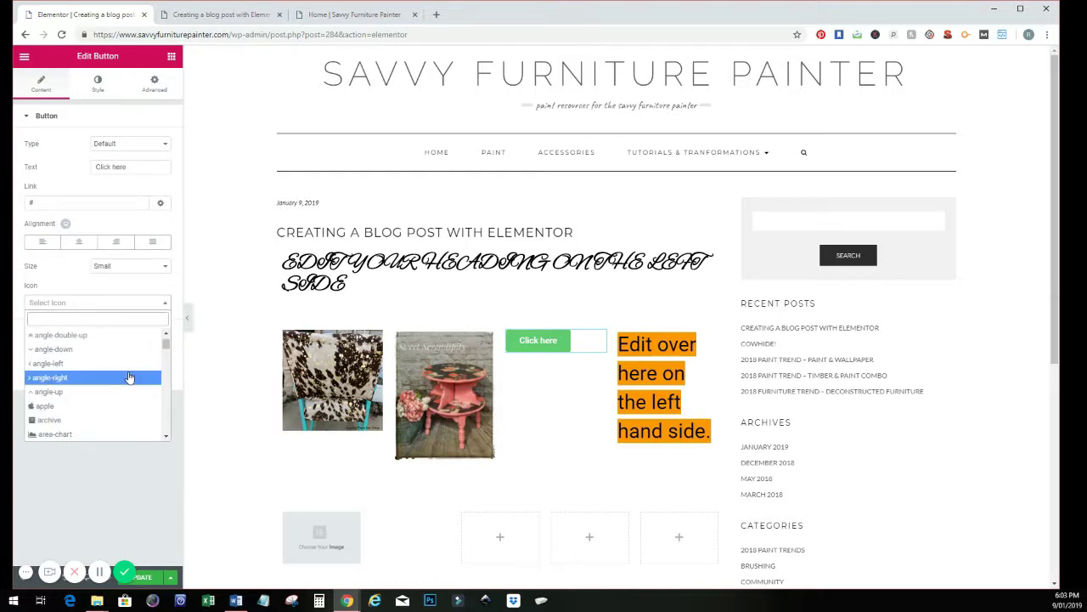
text(fac)
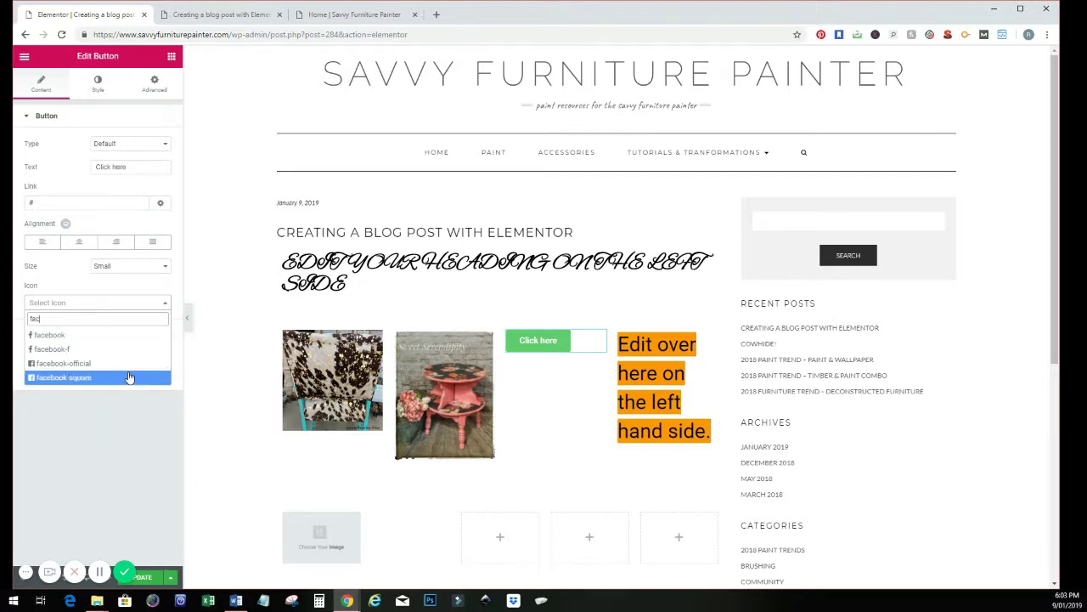
click(119, 364)
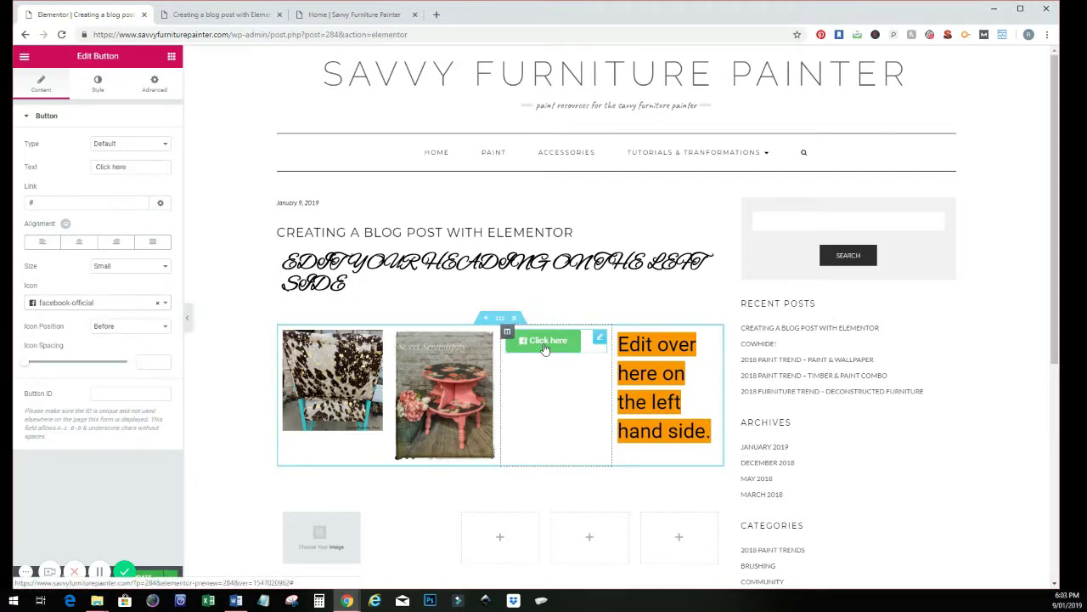
Step: Set the button's size to Medium, its icon position to After and its icon spacing to 17
click(161, 268)
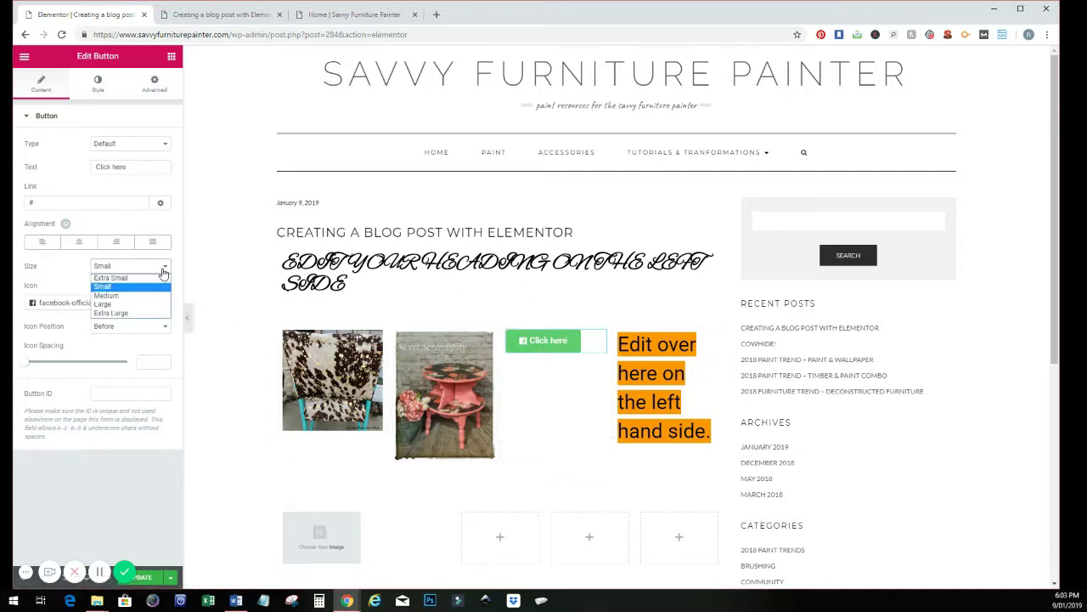
click(147, 297)
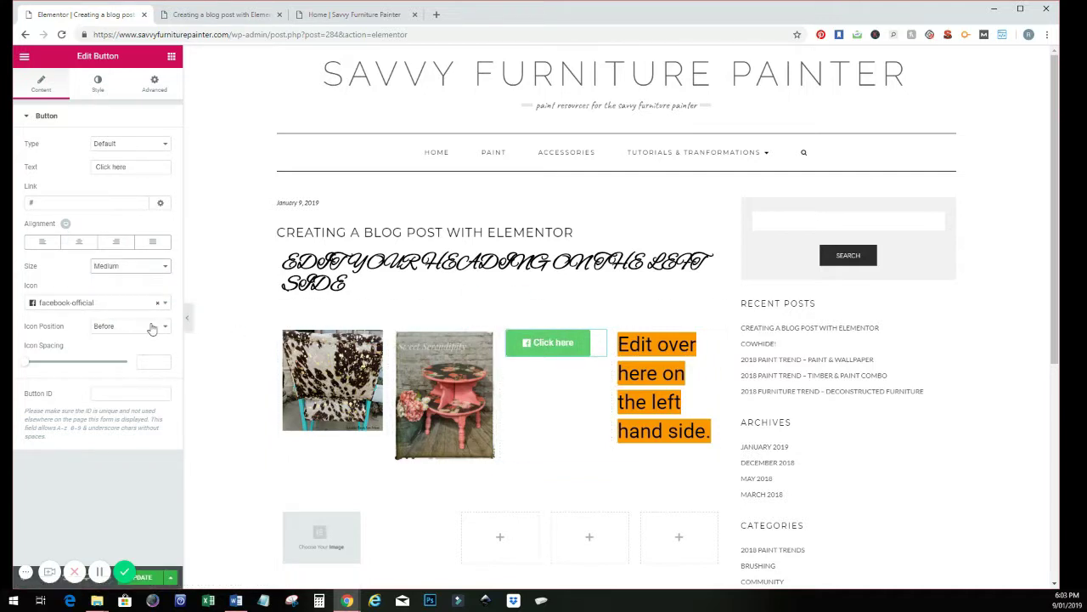
click(152, 327)
click(142, 347)
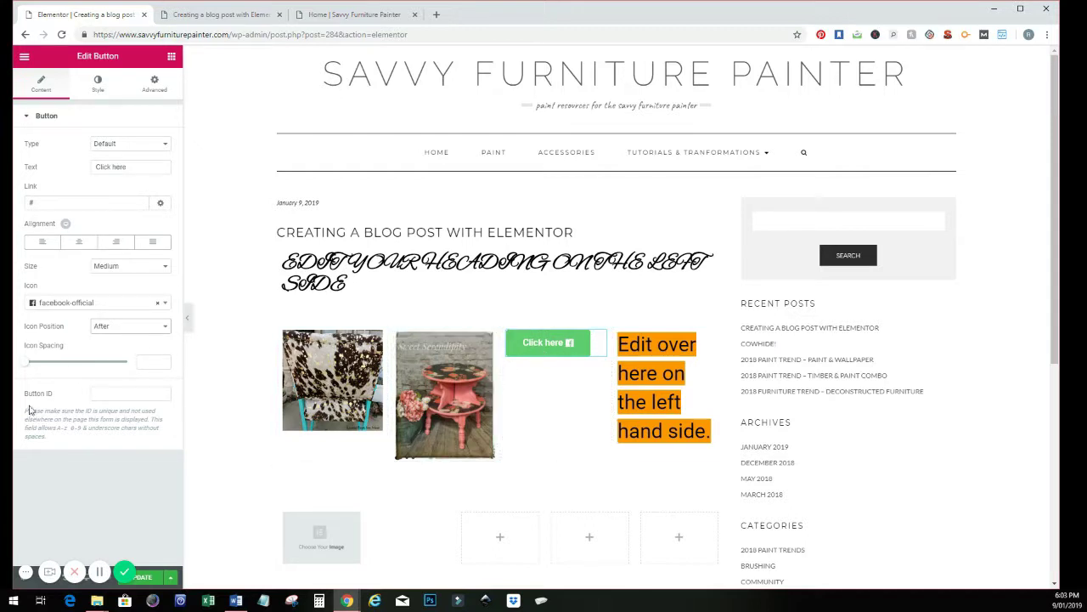
drag(26, 369, 60, 363)
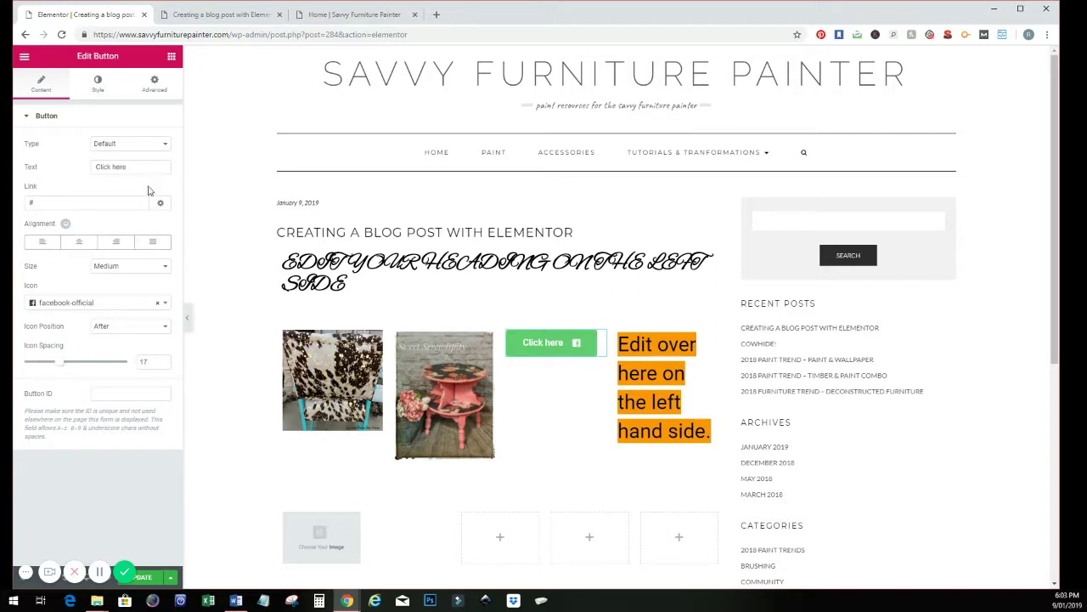
Step: Change the button's text to "here" and open its style settings
click(125, 147)
click(124, 147)
drag(128, 168, 68, 174)
text(here)
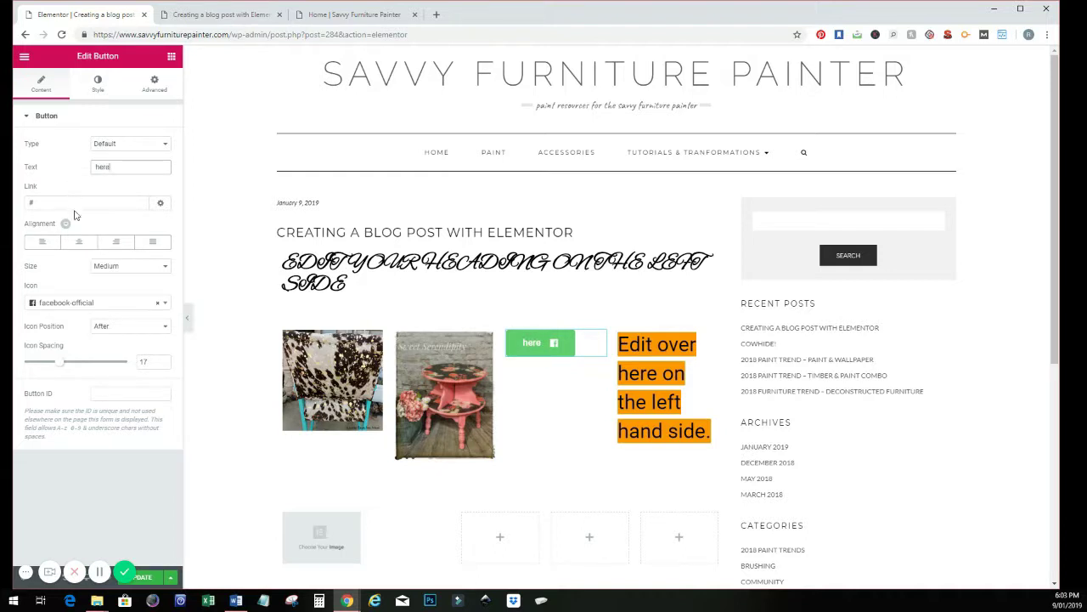
click(108, 90)
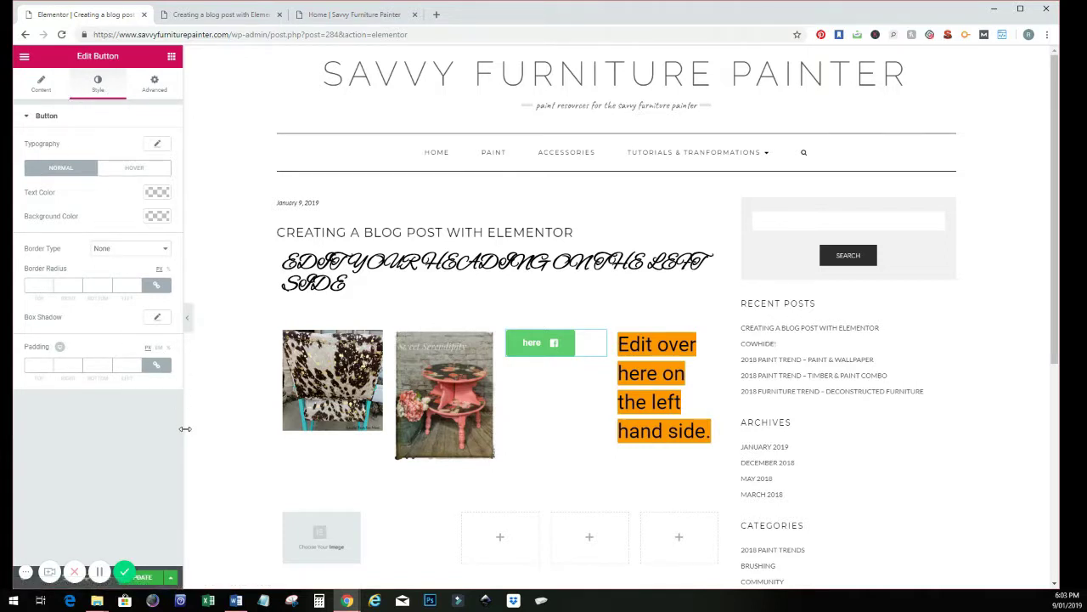
Step: Delete the orange-highlighted text widget from the fourth column of the four-column section
click(637, 343)
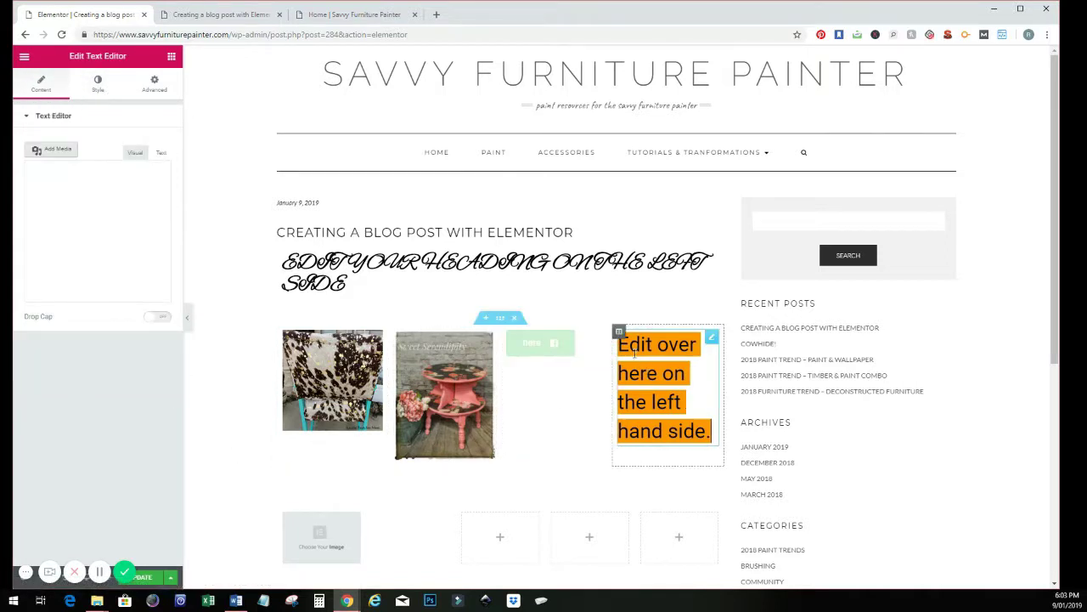
right_click(637, 345)
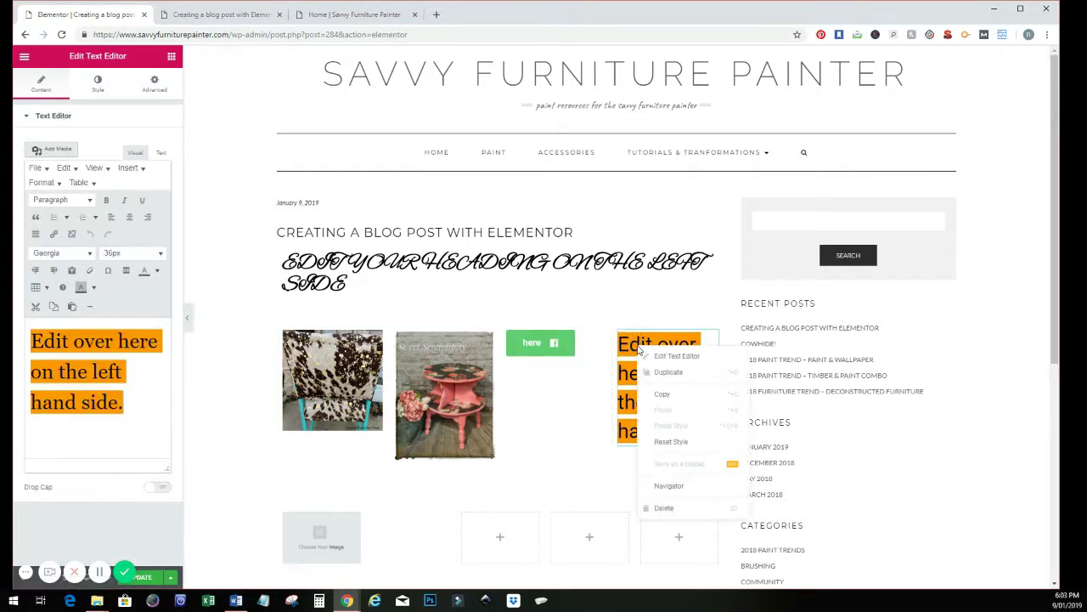
click(651, 510)
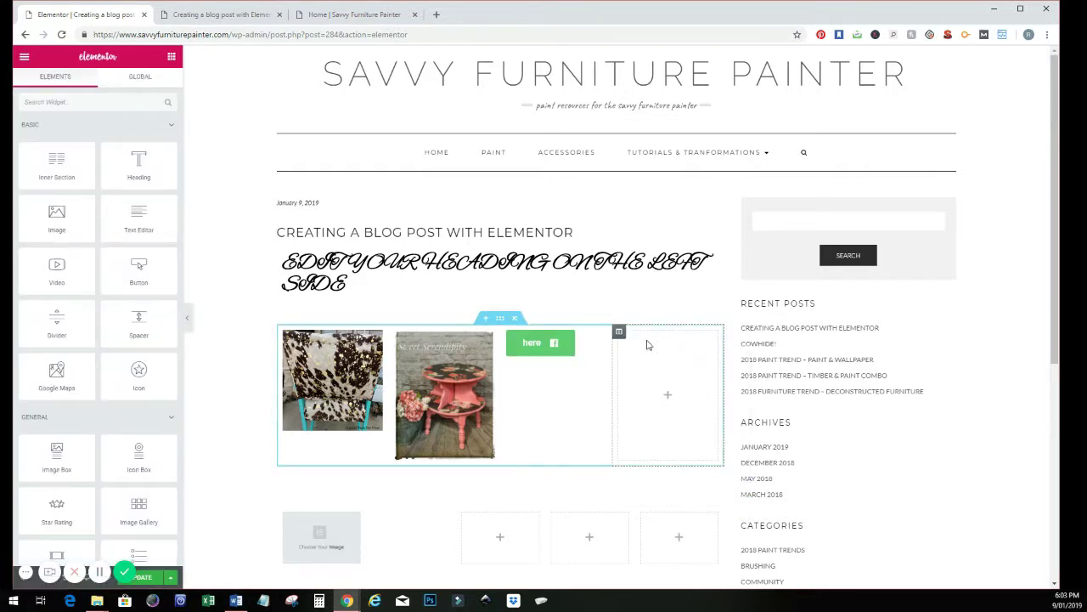
Step: Delete the entire third column that contains the "here" button
click(599, 343)
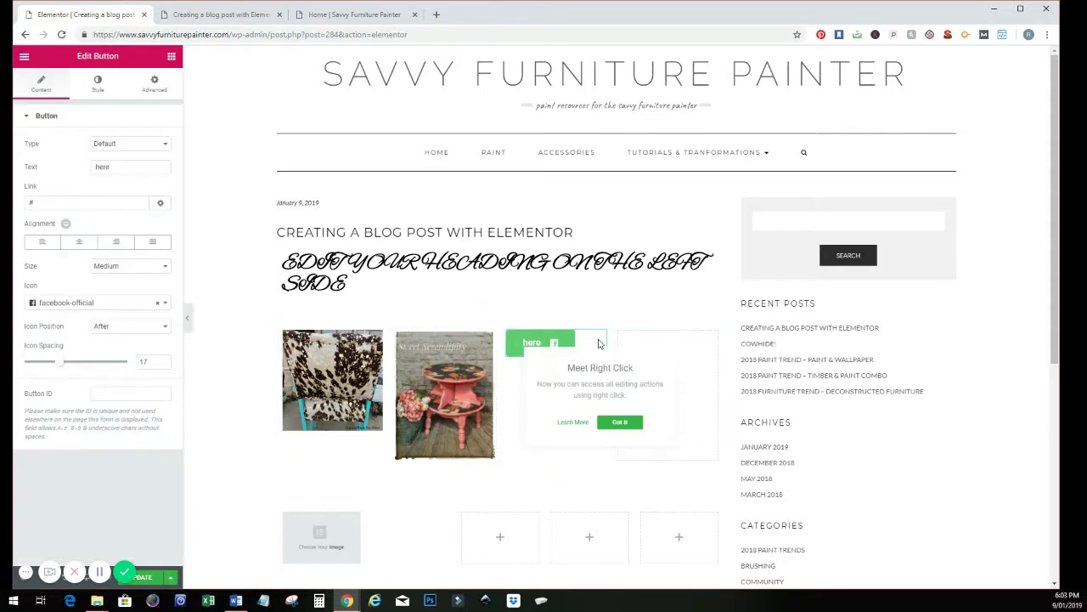
click(515, 416)
right_click(515, 415)
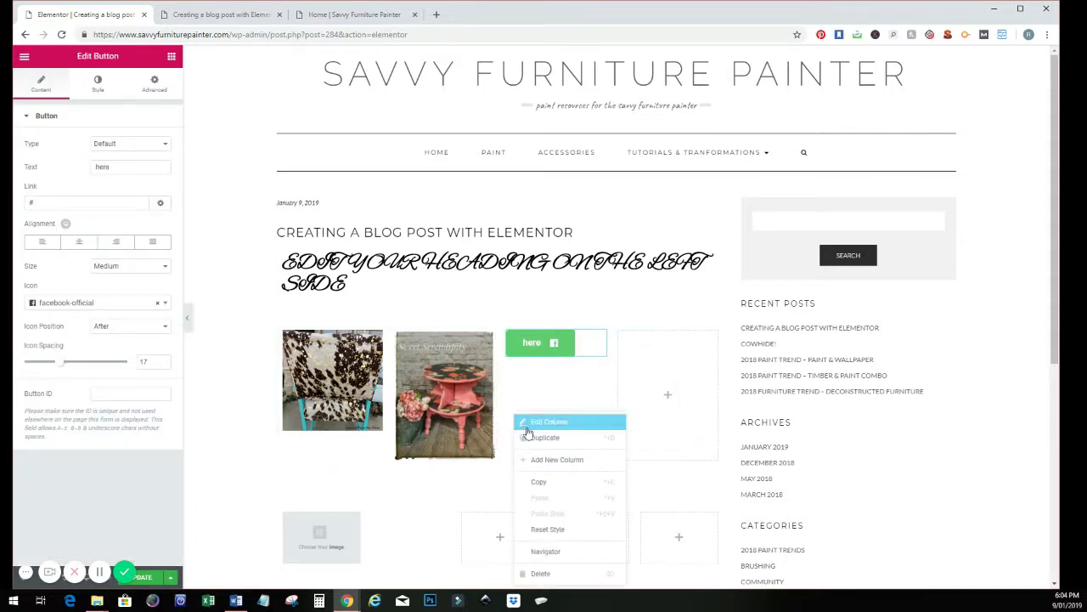
key(Delete)
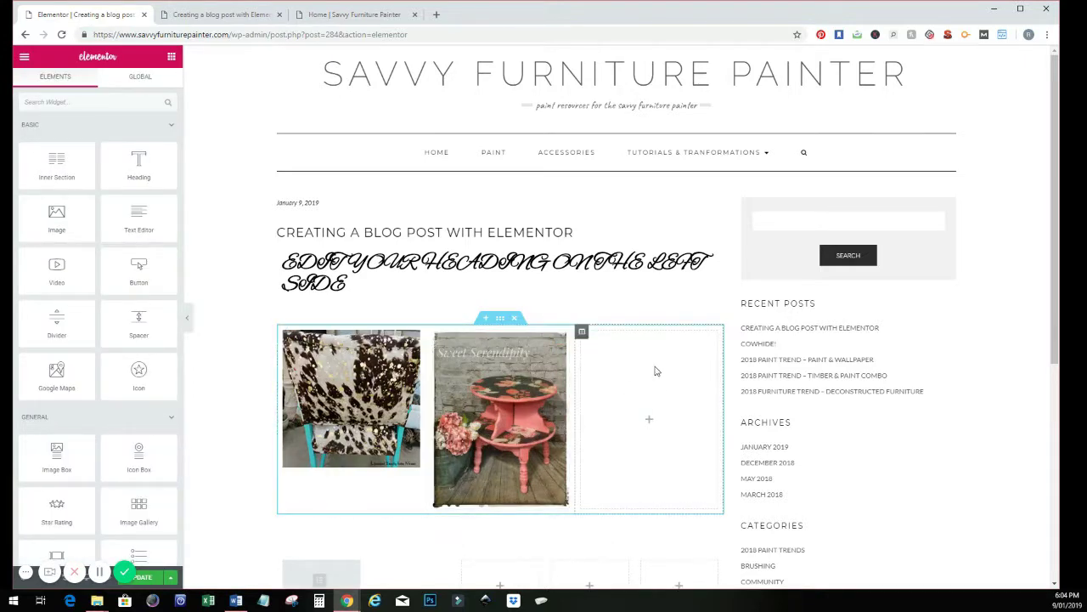
Step: Delete the whole section holding the cowhide chair and pink table images
right_click(655, 372)
click(620, 343)
scroll(637, 363, down, 2)
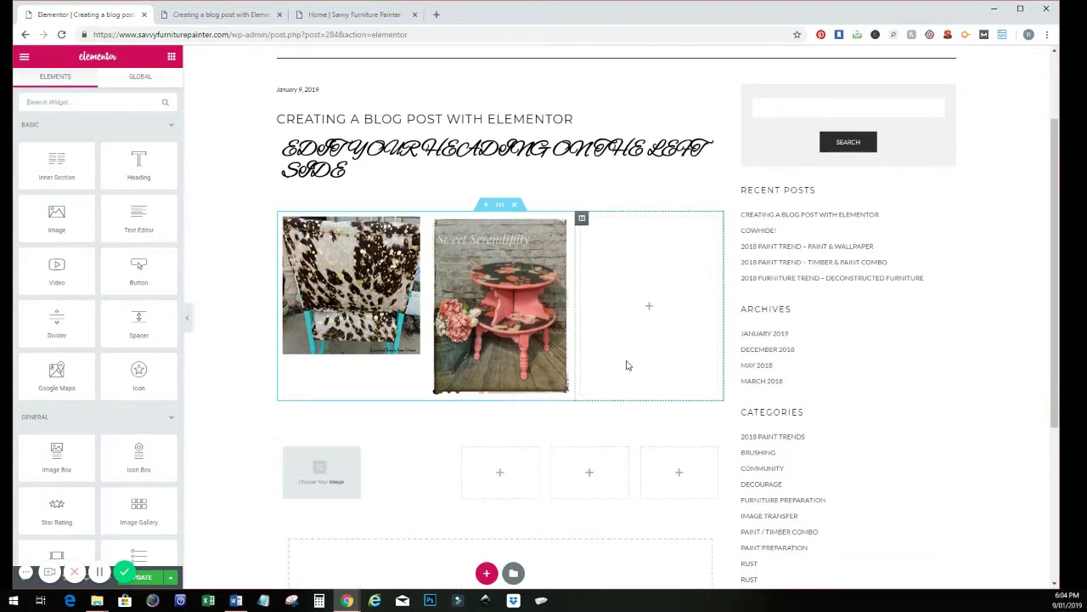
click(515, 206)
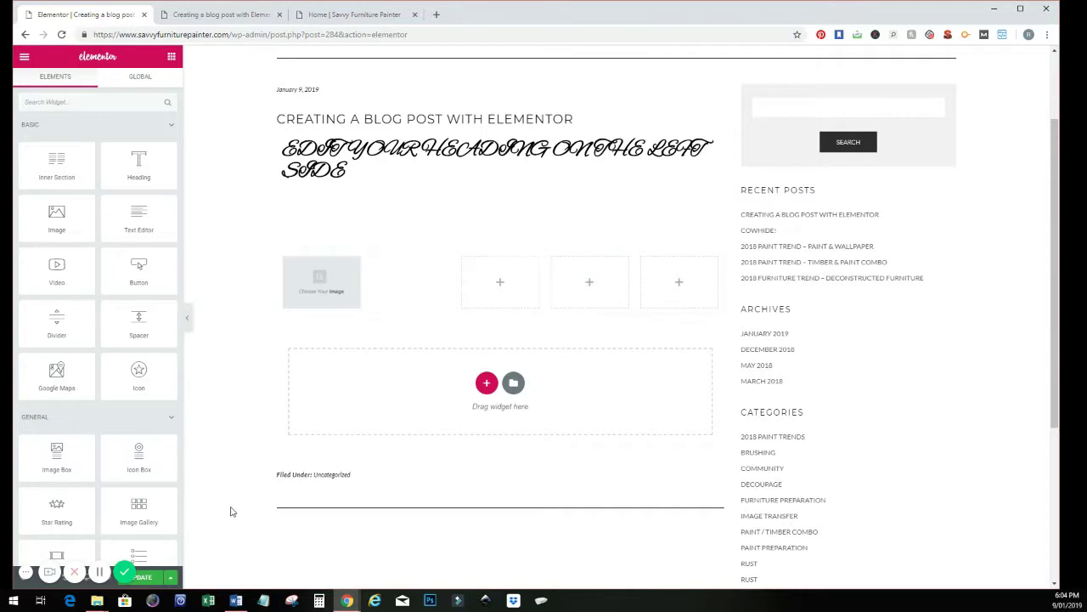
Step: Save the page changes in Elementor and exit to the WordPress dashboard
click(145, 577)
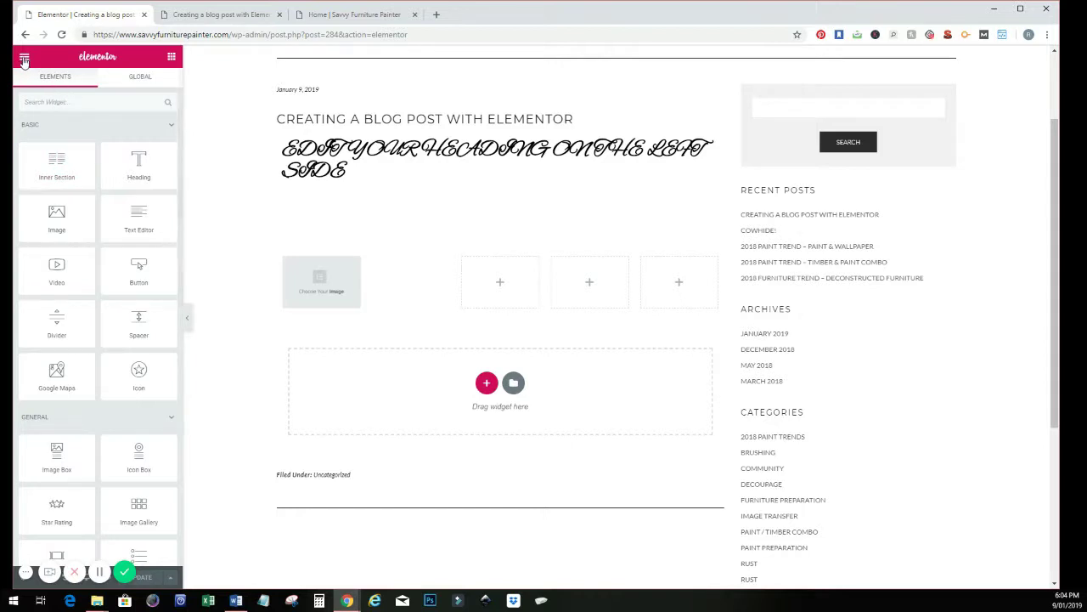
click(24, 58)
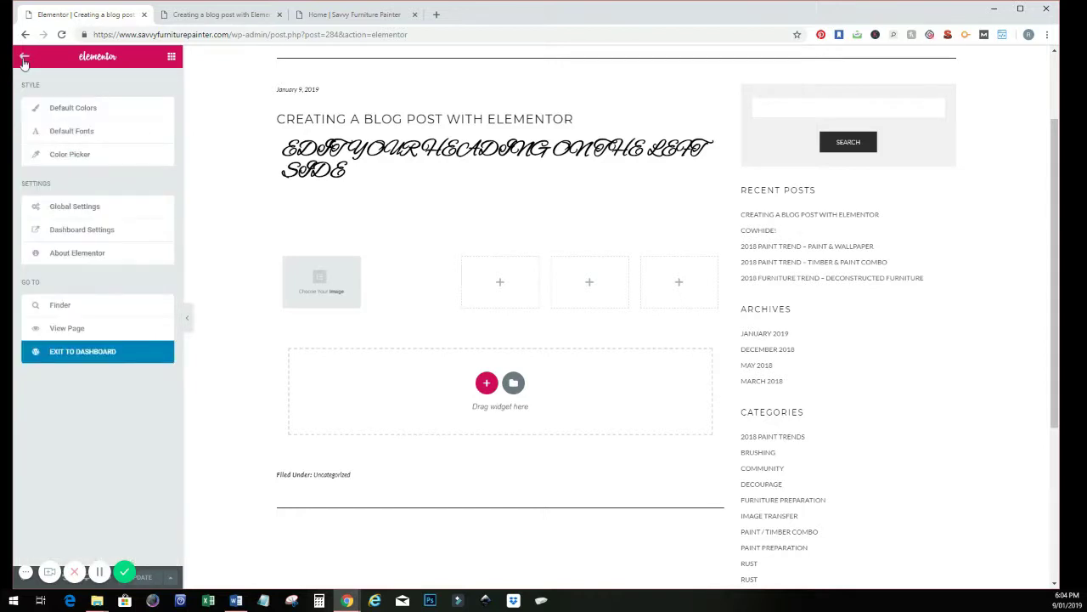
click(53, 356)
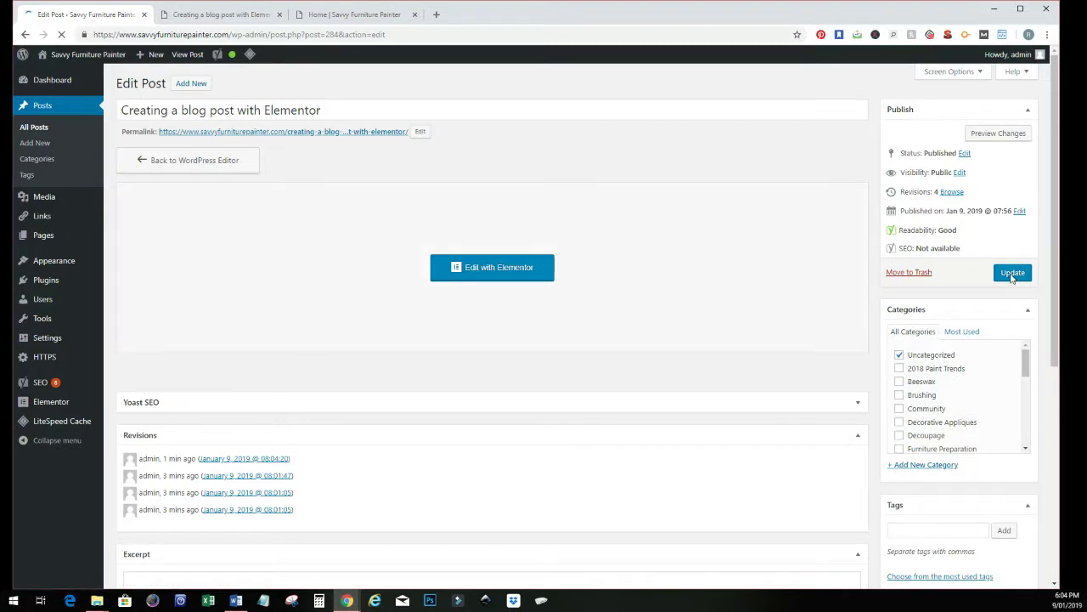
Step: Update the post "Creating a blog post with Elementor" in WordPress and view the published post
click(1012, 275)
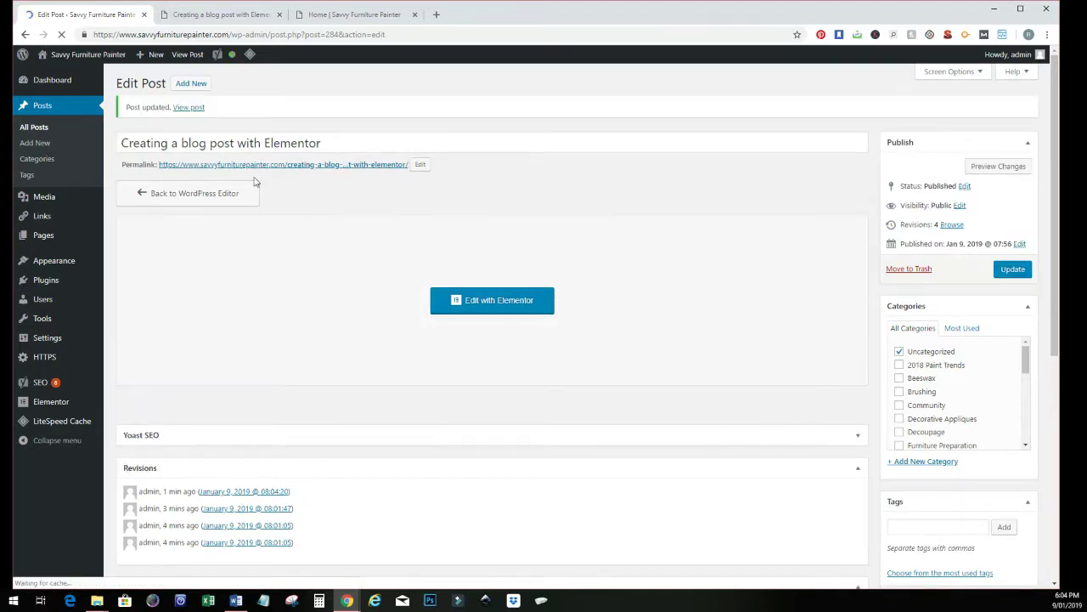
click(194, 109)
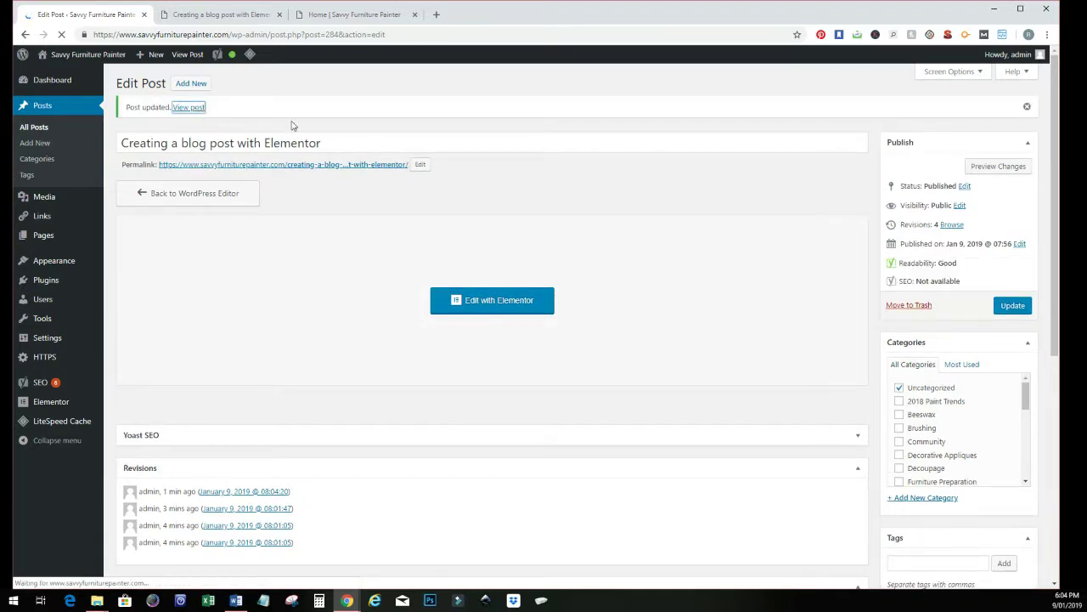